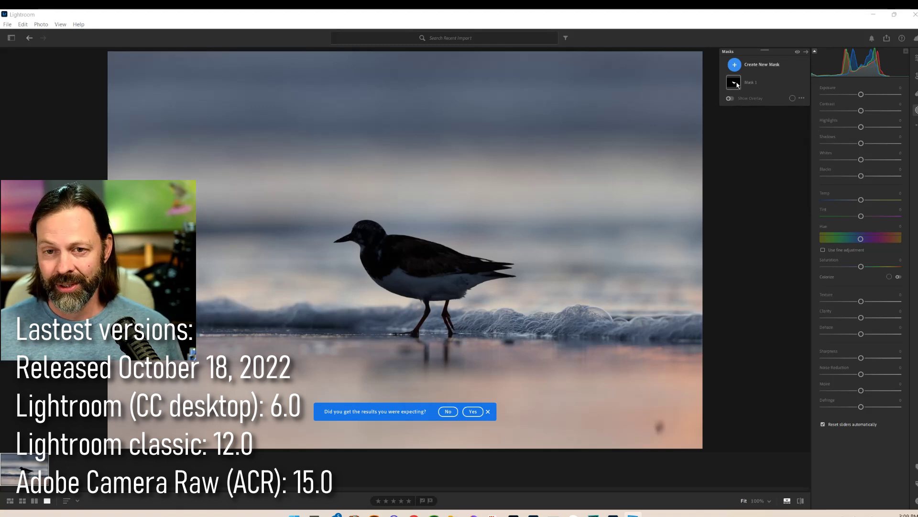
click(916, 93)
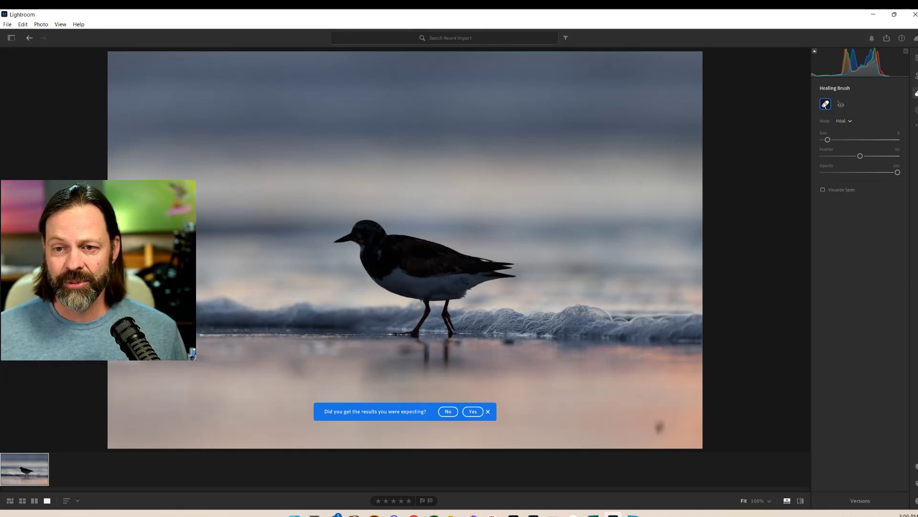
click(916, 109)
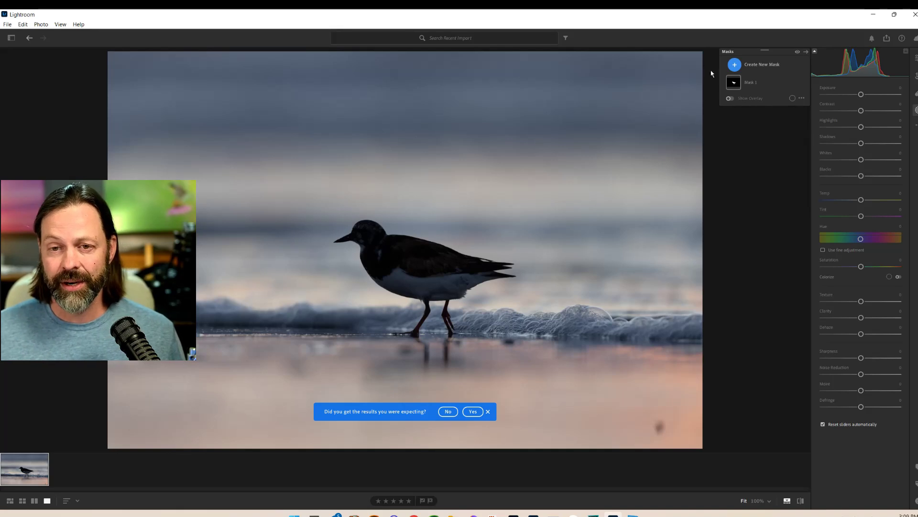
click(735, 65)
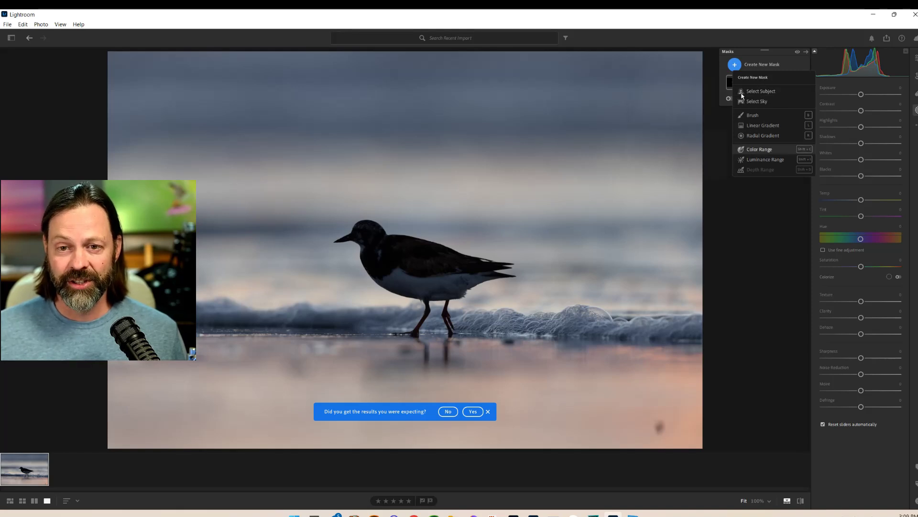
key(Escape)
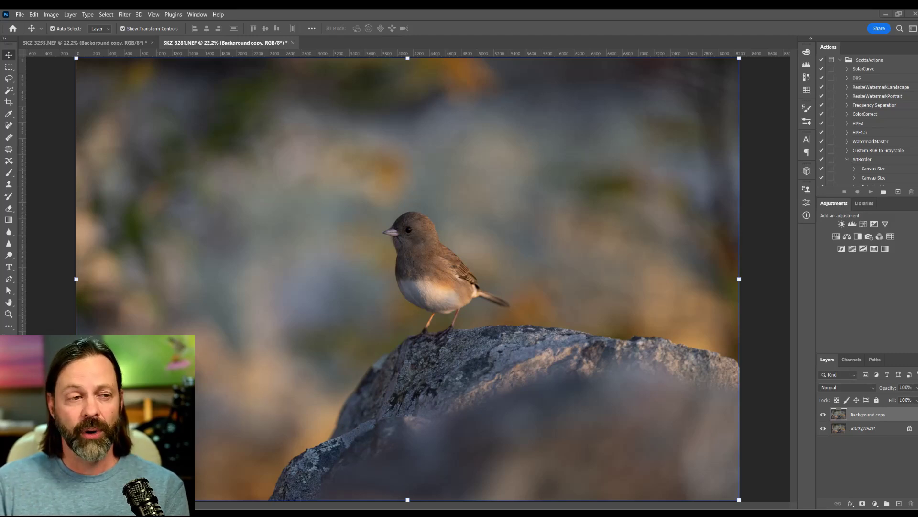
Open the Healing tools, trial-remove the bird with a smaller brush, then undo it
key(ctrl+shift+a)
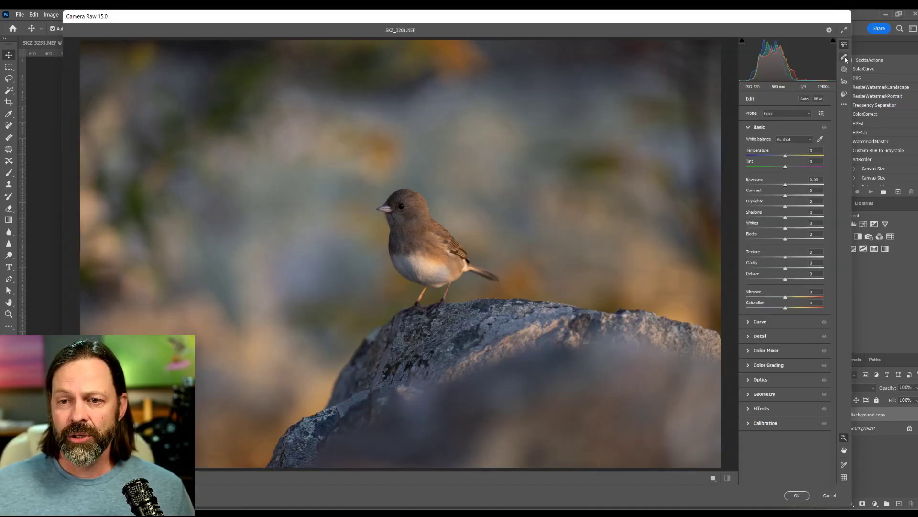
click(844, 57)
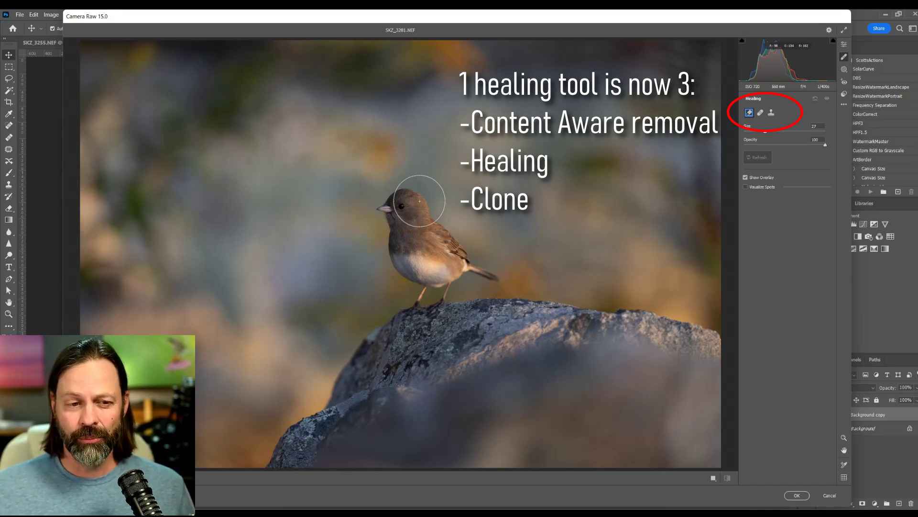
key(bracketleft)
key(bracketleft)
key(bracketleft)
key(bracketleft)
key(bracketleft)
key(bracketleft)
mouse_move(421, 203)
mouse_down()
mouse_move(437, 217)
mouse_move(378, 210)
mouse_move(392, 233)
mouse_move(397, 279)
mouse_move(423, 296)
mouse_move(469, 267)
mouse_move(498, 275)
mouse_move(445, 225)
mouse_up()
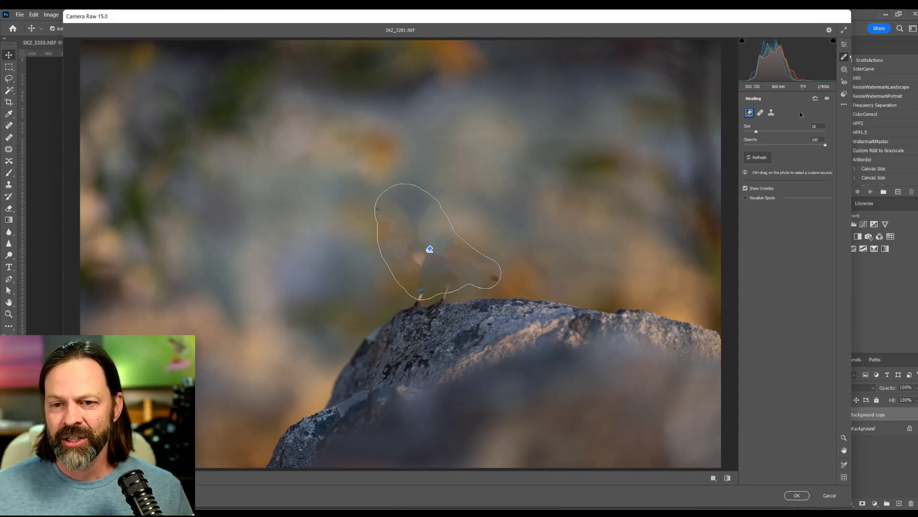
key(Delete)
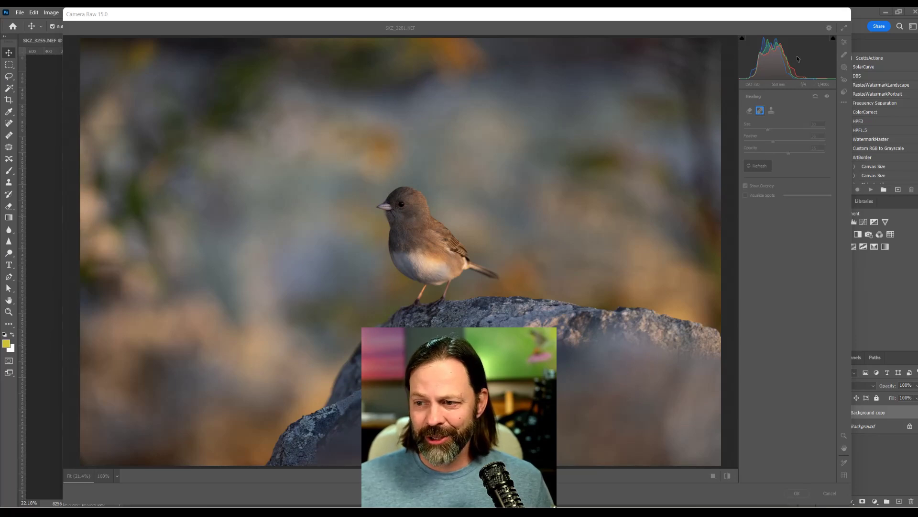
Paint out a spot in the lower-left blurred background with Content-Aware Remove
click(774, 28)
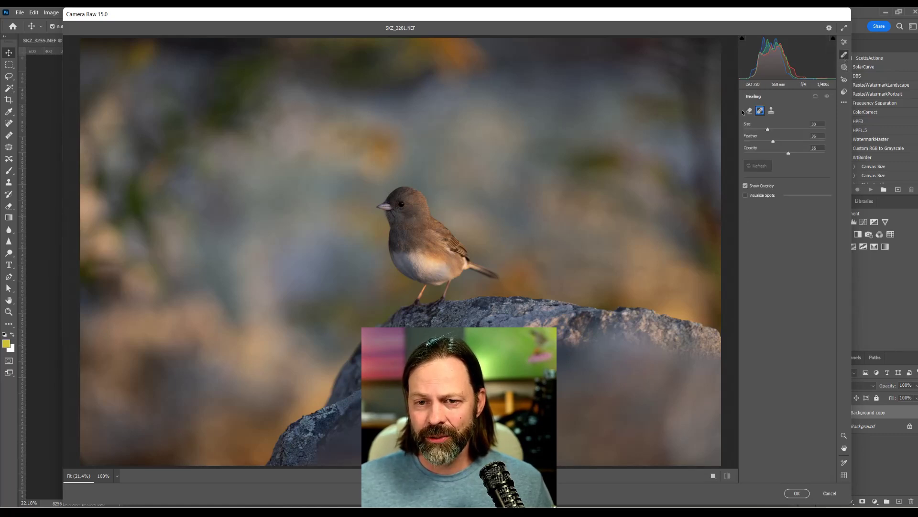
click(749, 111)
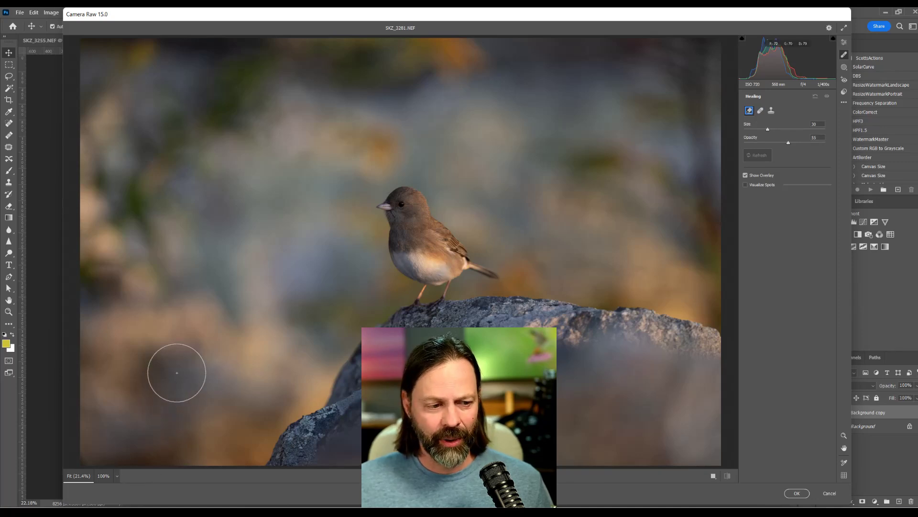
mouse_move(200, 362)
mouse_down()
mouse_move(141, 379)
mouse_move(98, 425)
mouse_move(125, 455)
mouse_move(273, 411)
mouse_move(206, 352)
mouse_up()
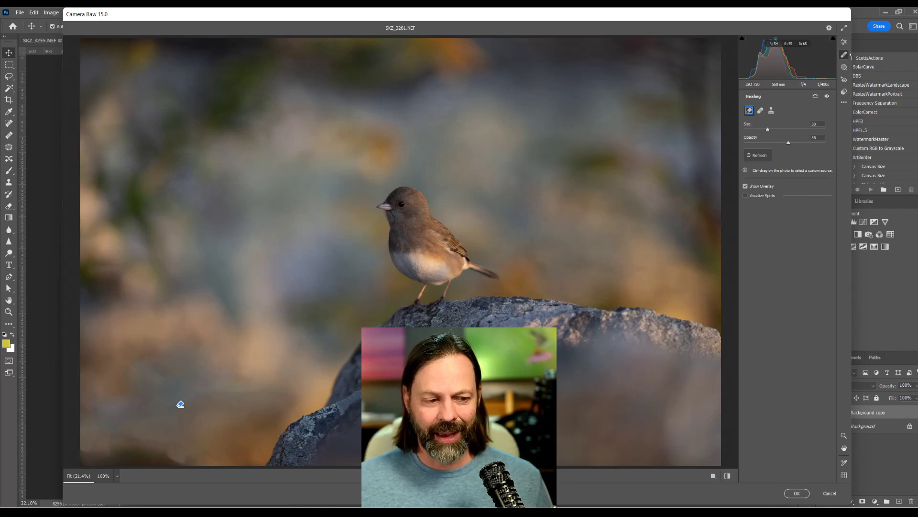
click(180, 405)
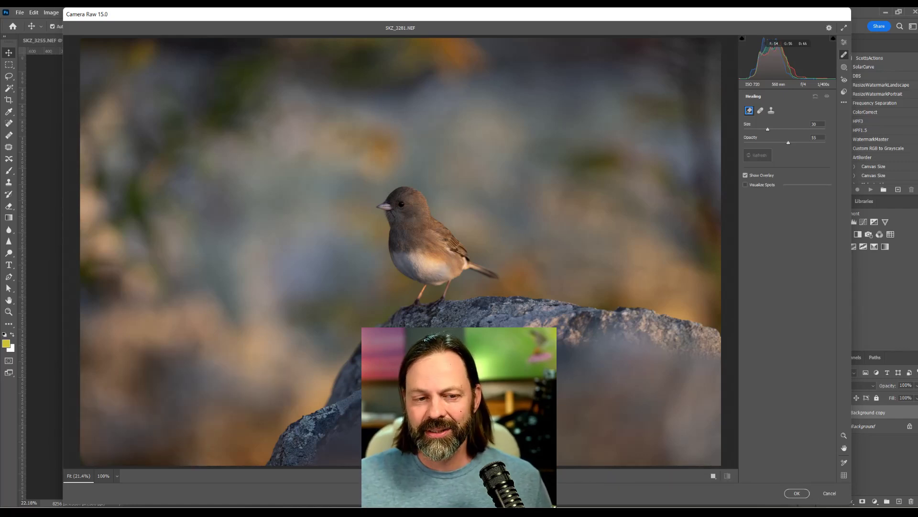
Heal a lower-left patch with the Heal tool, moving its source to the upper-left background
click(761, 111)
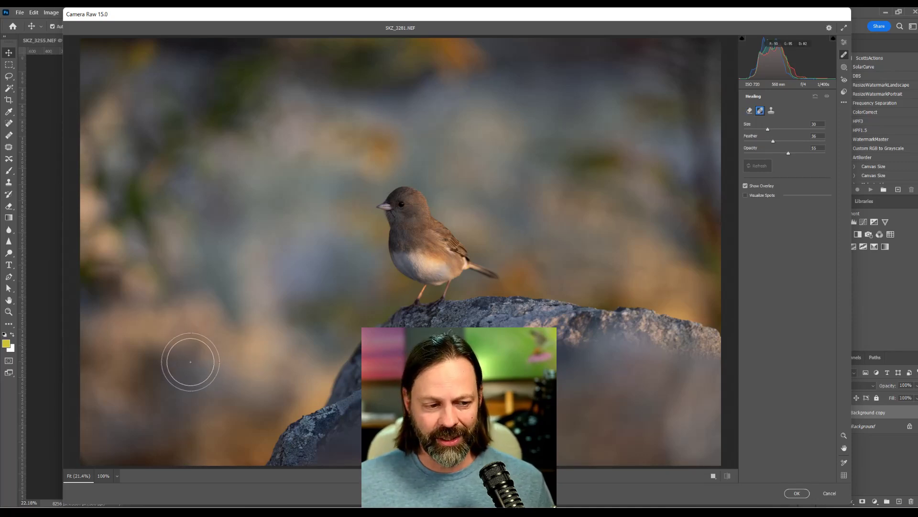
mouse_move(201, 352)
mouse_down()
mouse_move(137, 354)
mouse_move(147, 385)
mouse_move(128, 403)
mouse_move(85, 399)
mouse_move(91, 452)
mouse_move(144, 436)
mouse_move(180, 447)
mouse_move(178, 406)
mouse_move(202, 385)
mouse_move(269, 386)
mouse_move(264, 396)
mouse_move(207, 398)
mouse_up()
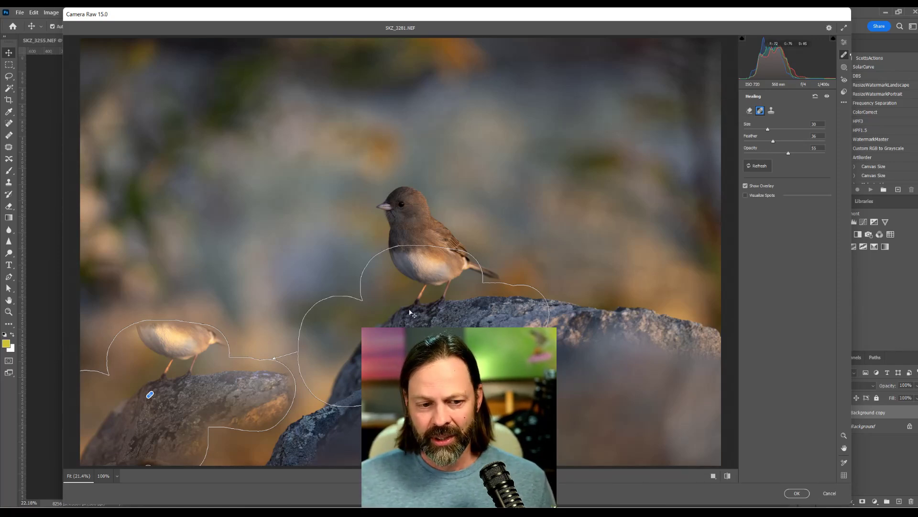
mouse_move(409, 311)
mouse_down()
mouse_move(209, 188)
mouse_move(237, 193)
mouse_up()
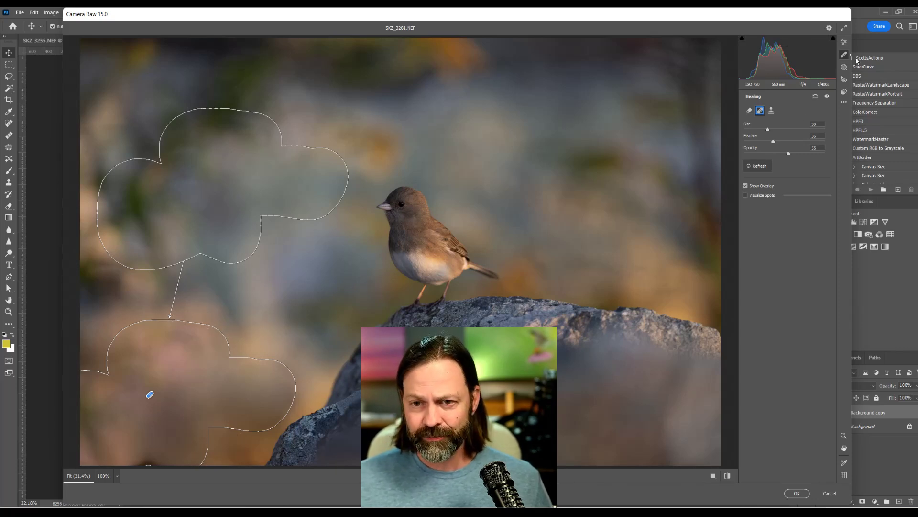
Switch to the Clone tool and clone over a lower-left background patch
click(844, 42)
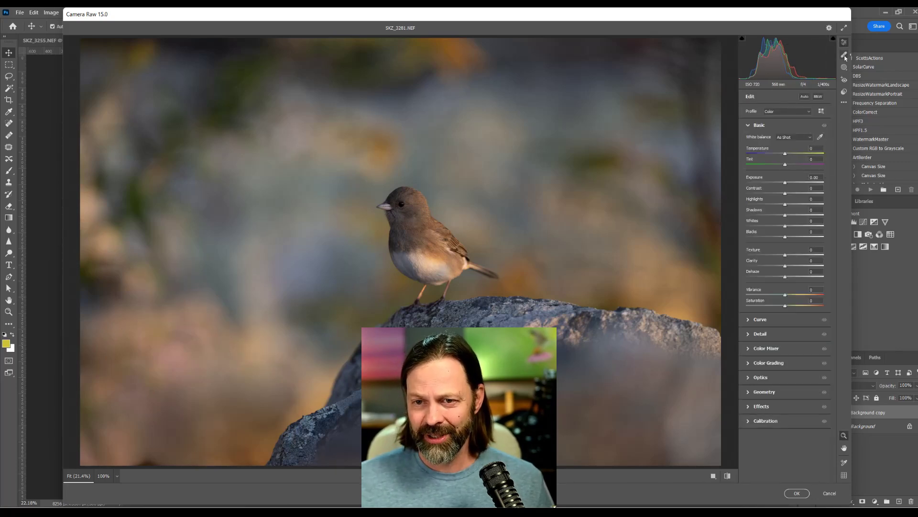
click(845, 55)
click(774, 111)
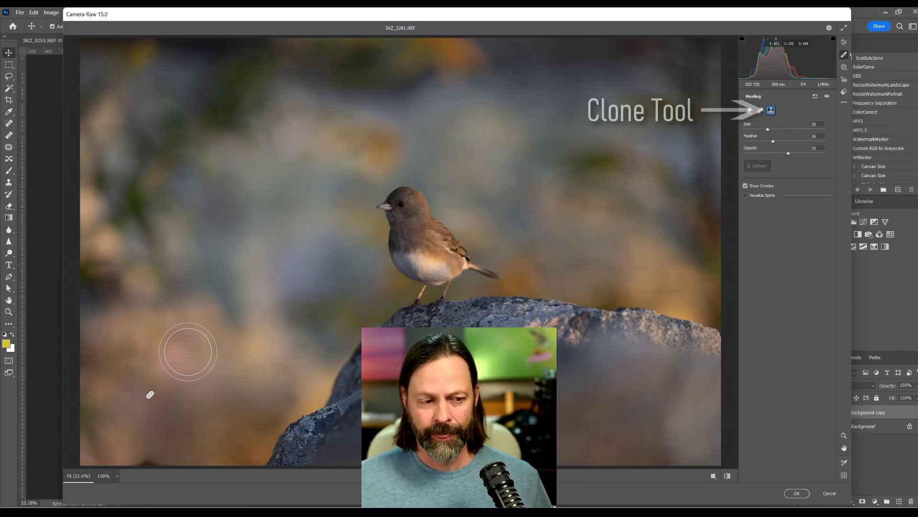
mouse_move(173, 346)
mouse_down()
mouse_move(110, 373)
mouse_move(120, 435)
mouse_move(196, 445)
mouse_move(145, 391)
mouse_move(261, 380)
mouse_move(211, 365)
mouse_move(220, 344)
mouse_up()
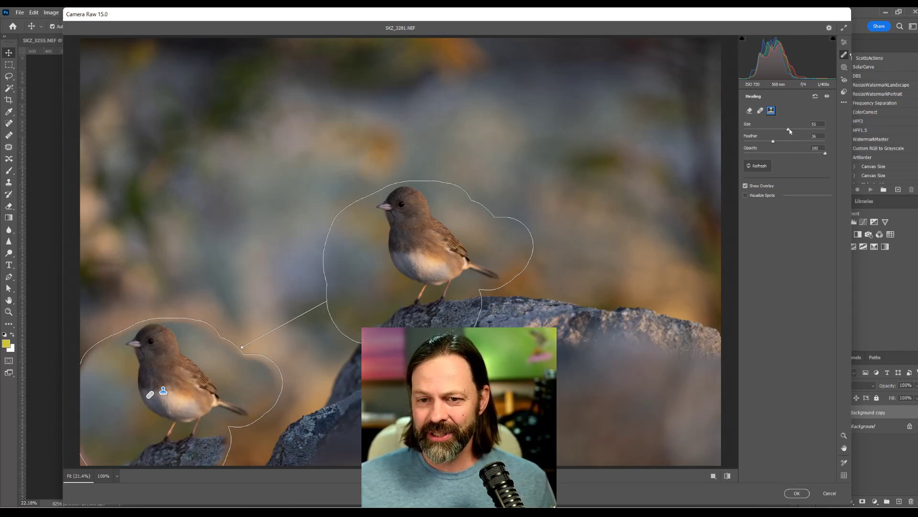
Set clone Size 31 and Feather 40, and move the clone source onto blurred background
drag(790, 130, 770, 130)
click(777, 141)
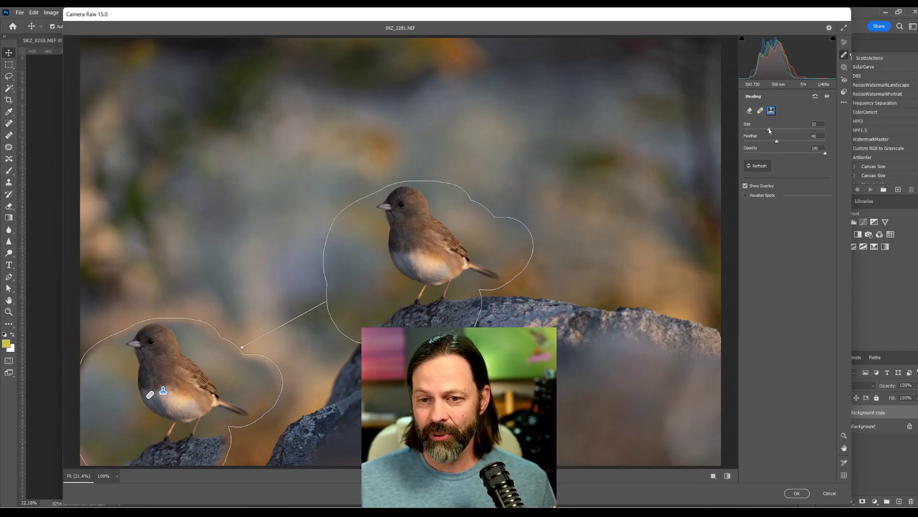
click(769, 129)
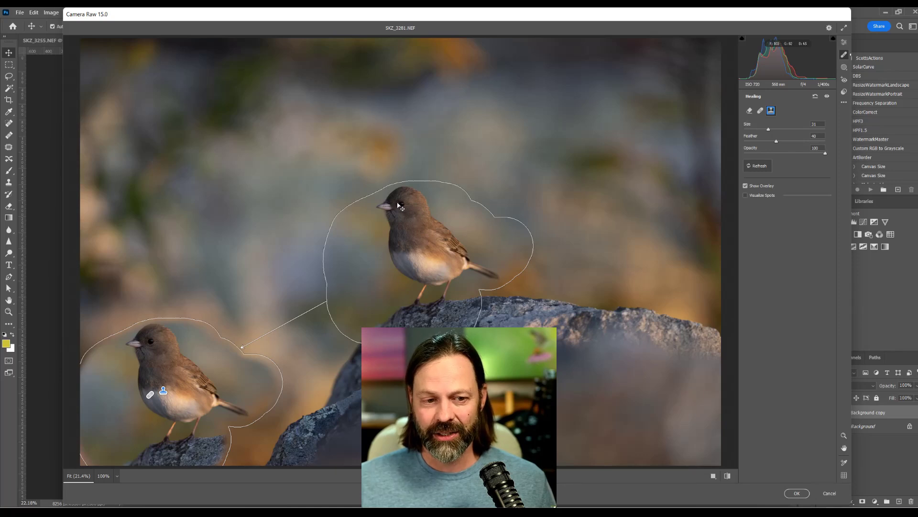
mouse_move(393, 204)
mouse_down()
mouse_move(363, 177)
mouse_move(259, 137)
mouse_up()
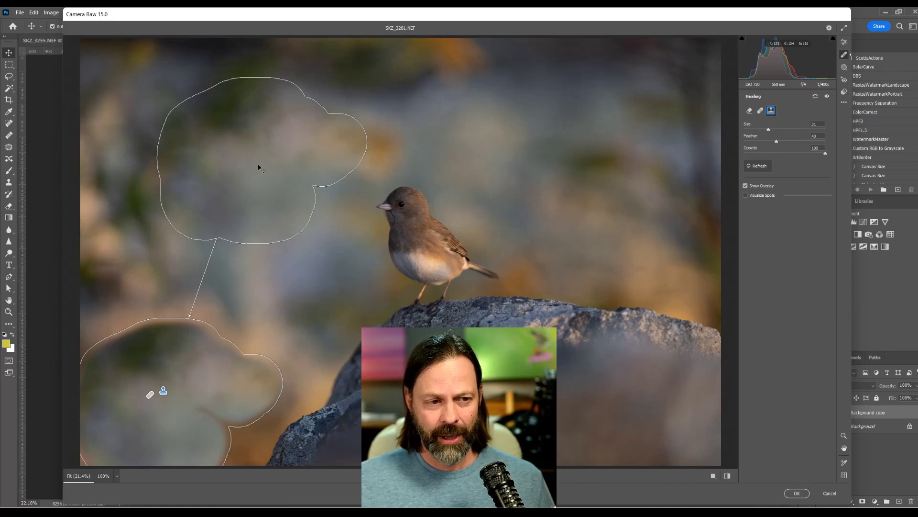
mouse_move(259, 168)
mouse_down()
mouse_move(227, 166)
mouse_move(260, 178)
mouse_up()
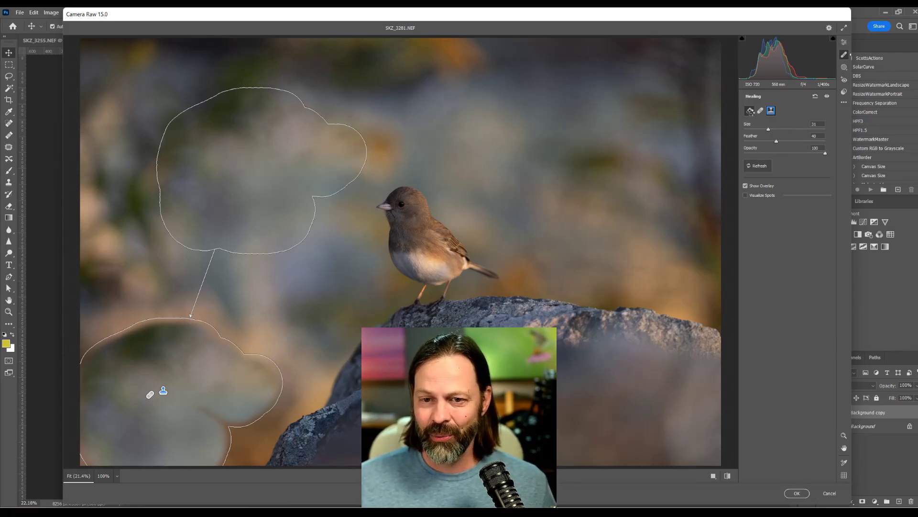
click(750, 110)
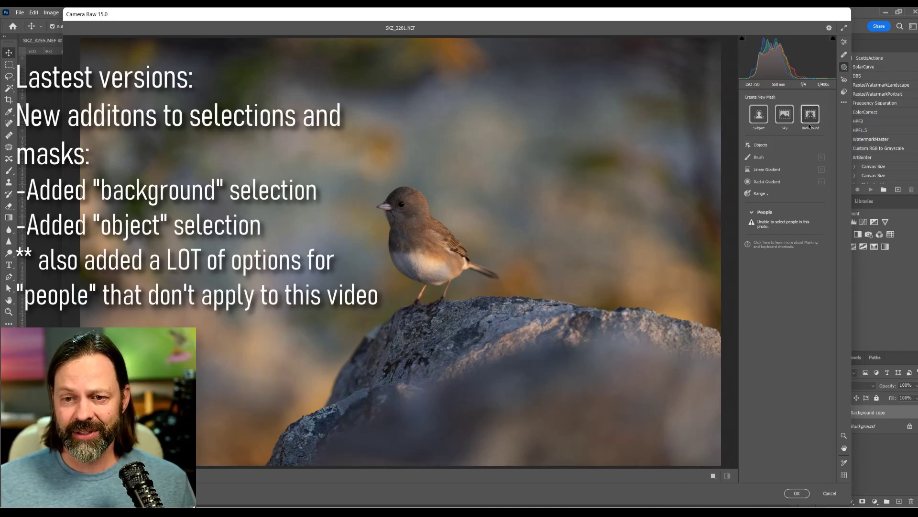
Mask the bird as Subject and zoom in to 100% on its beak and eye
click(759, 115)
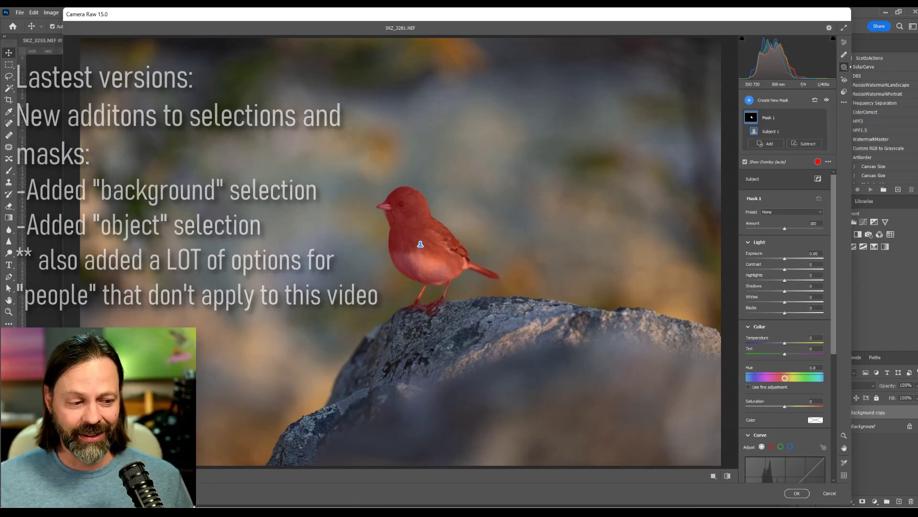
click(143, 475)
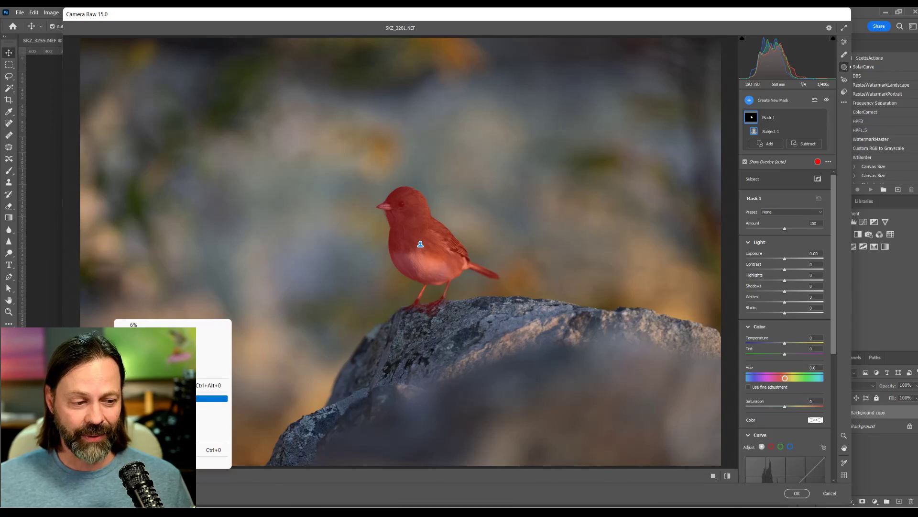
click(211, 398)
drag(352, 204, 423, 447)
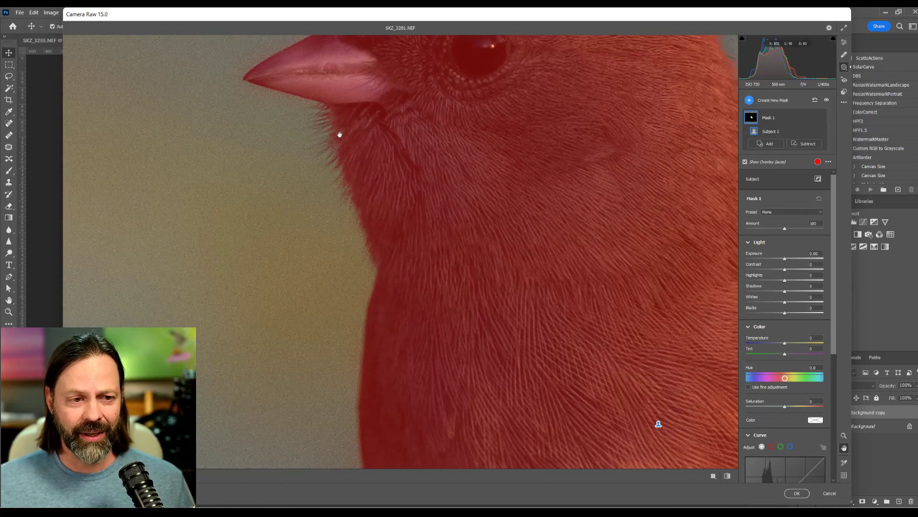
Add a Subtract brush to Mask 1
click(804, 143)
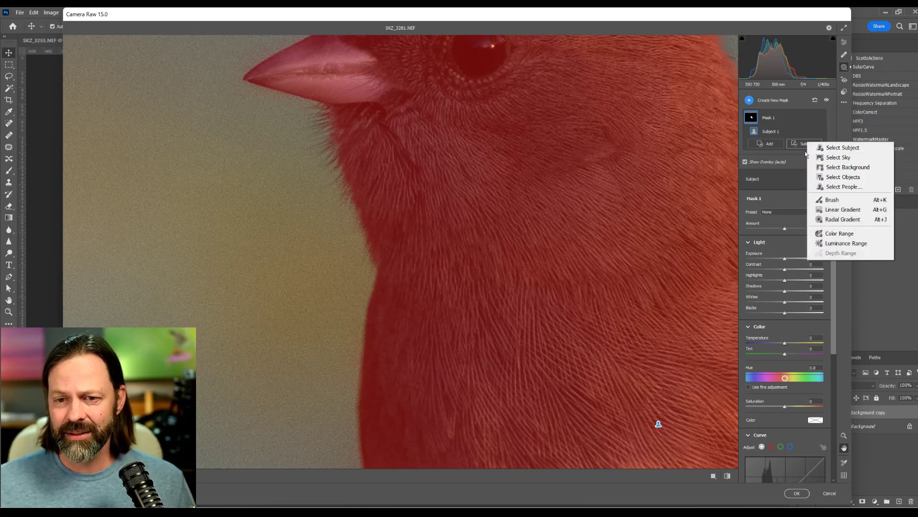
click(800, 144)
click(800, 146)
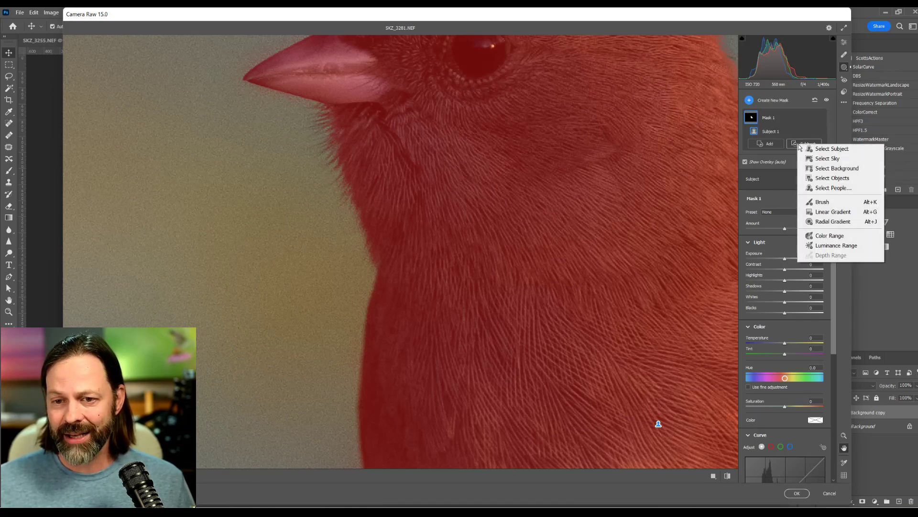
click(823, 201)
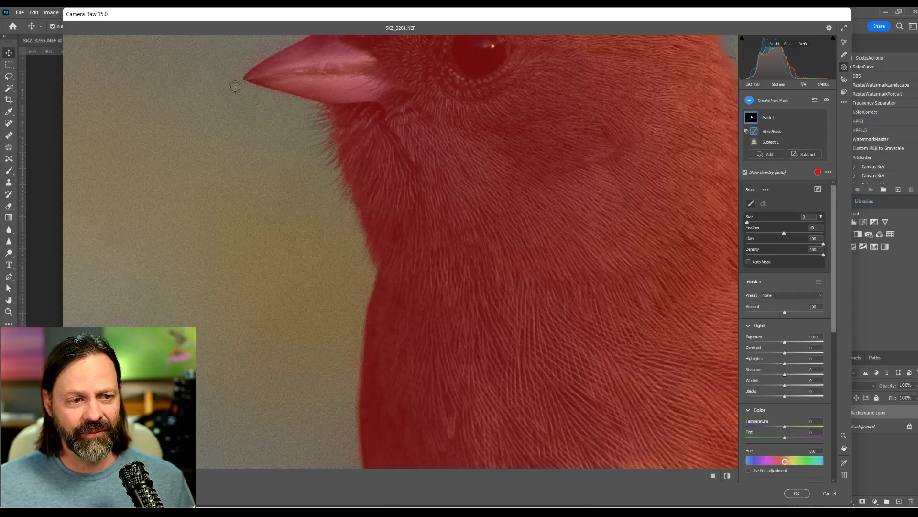
Brush the beak tip out of Mask 1 and zoom back out
drag(222, 85, 256, 49)
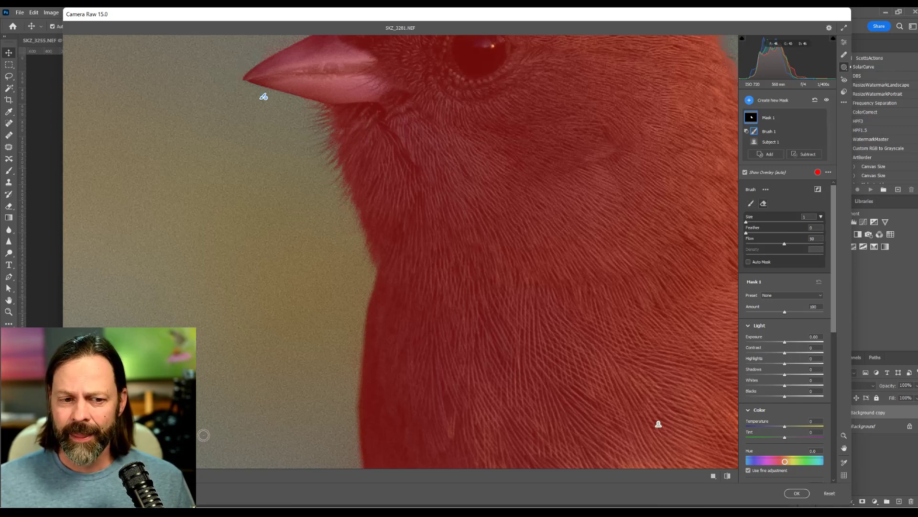
click(130, 475)
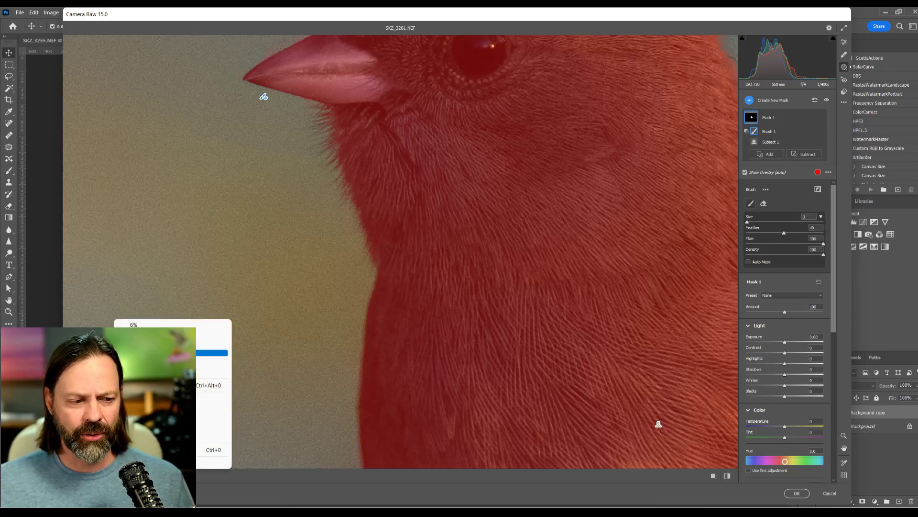
click(213, 353)
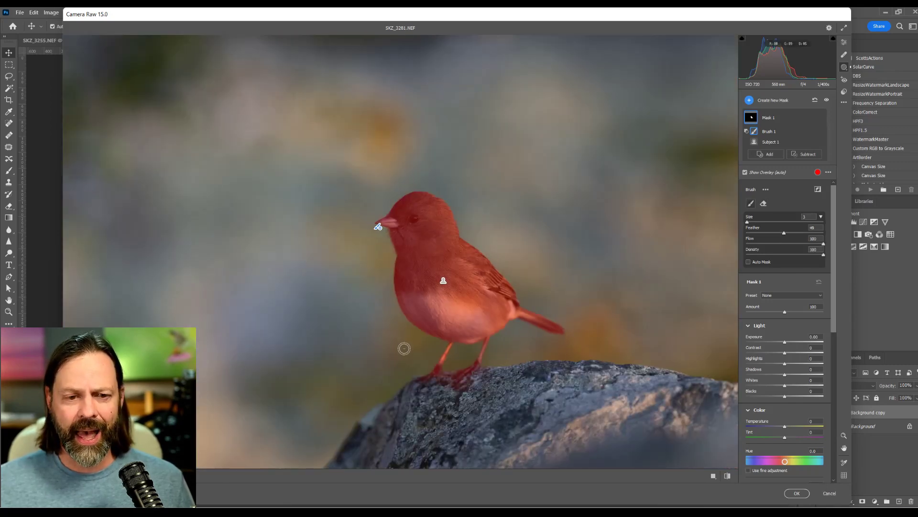
Fit the photo in view and invert Mask 1 so it covers the background
click(812, 118)
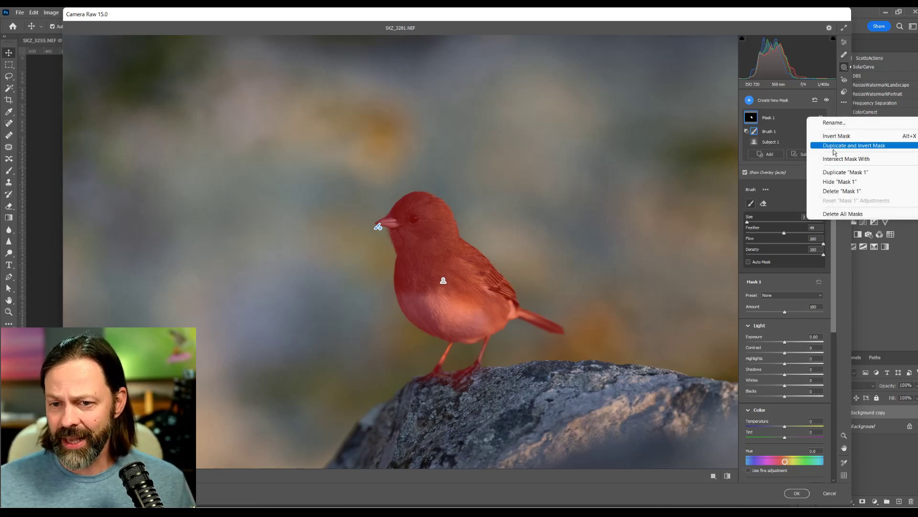
click(665, 199)
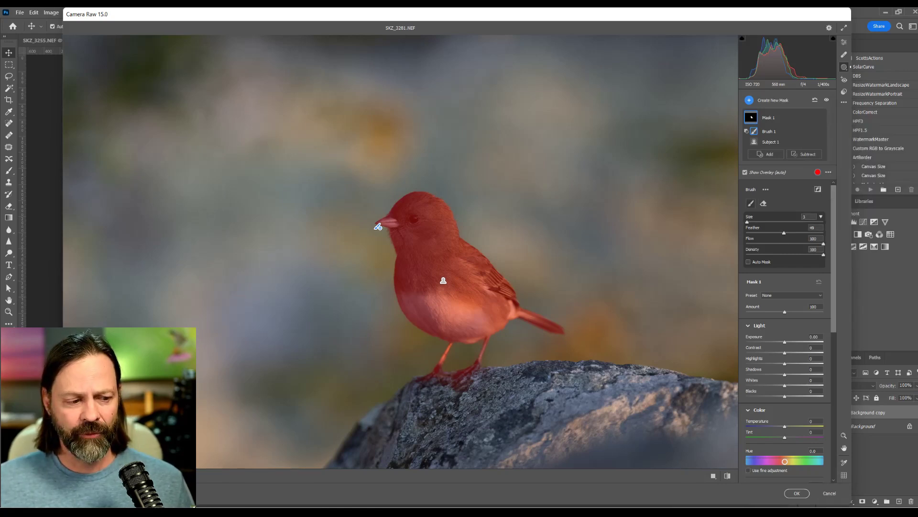
key(ctrl+0)
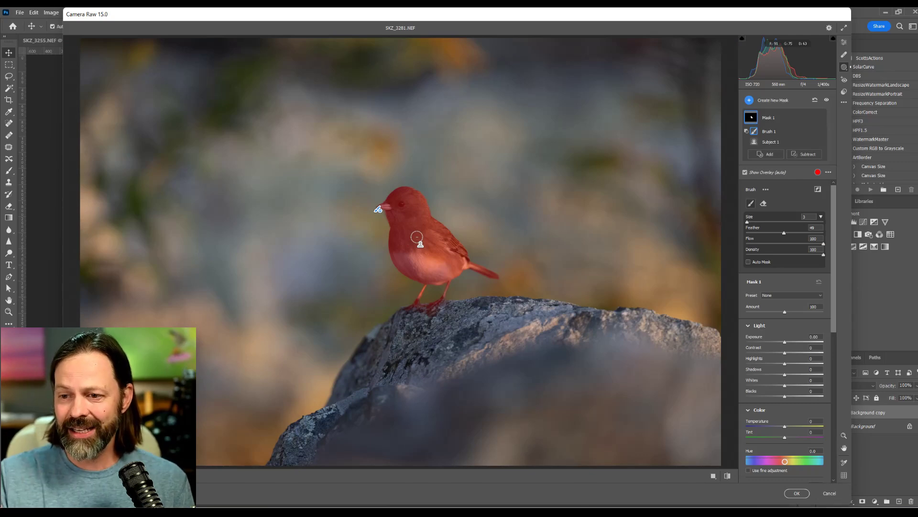
click(810, 118)
click(829, 135)
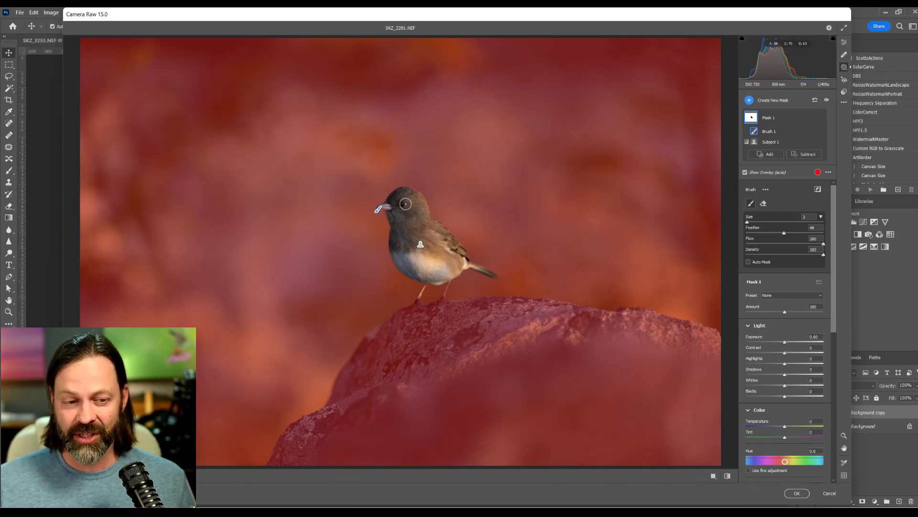
Lower Mask 1's Exposure to -4.00, turning the background nearly black
drag(785, 343, 742, 343)
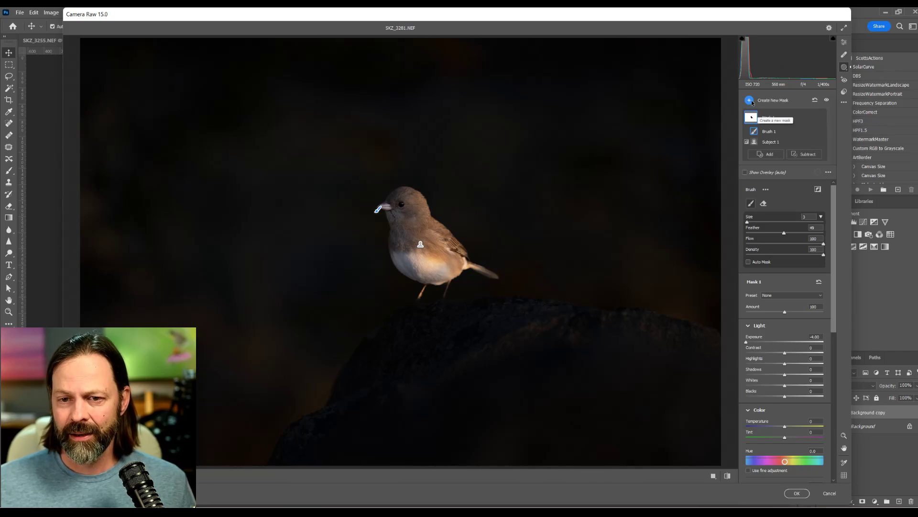
Create a Background mask and raise its Exposure to +4.00
click(751, 101)
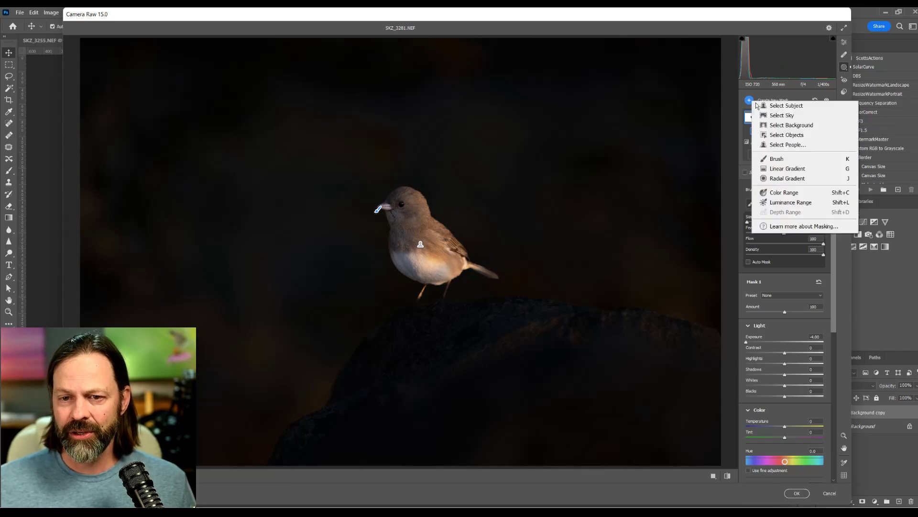
click(788, 127)
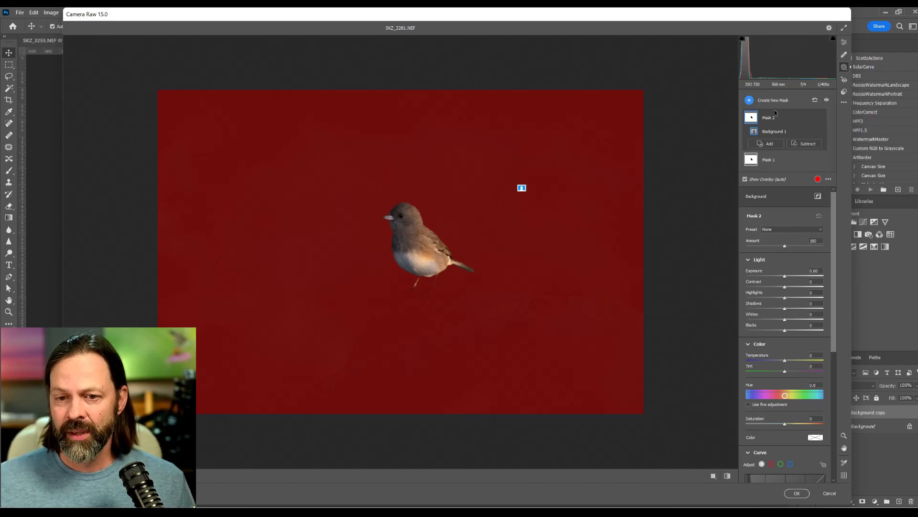
drag(788, 275, 846, 280)
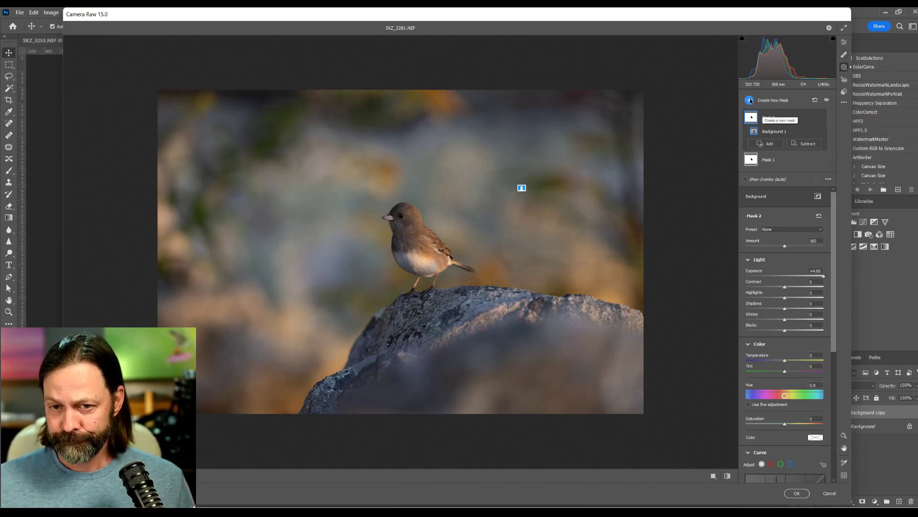
Delete Mask 2 and Mask 1
click(821, 117)
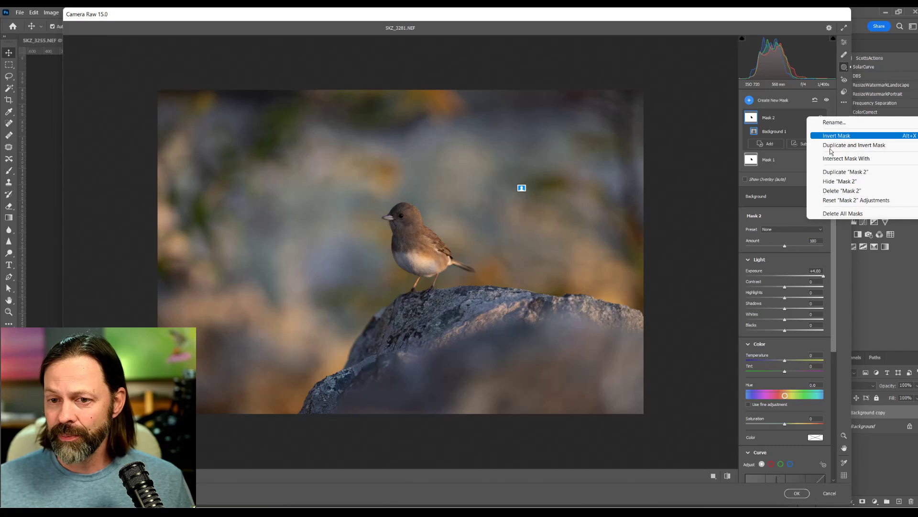
click(836, 191)
click(812, 117)
click(851, 191)
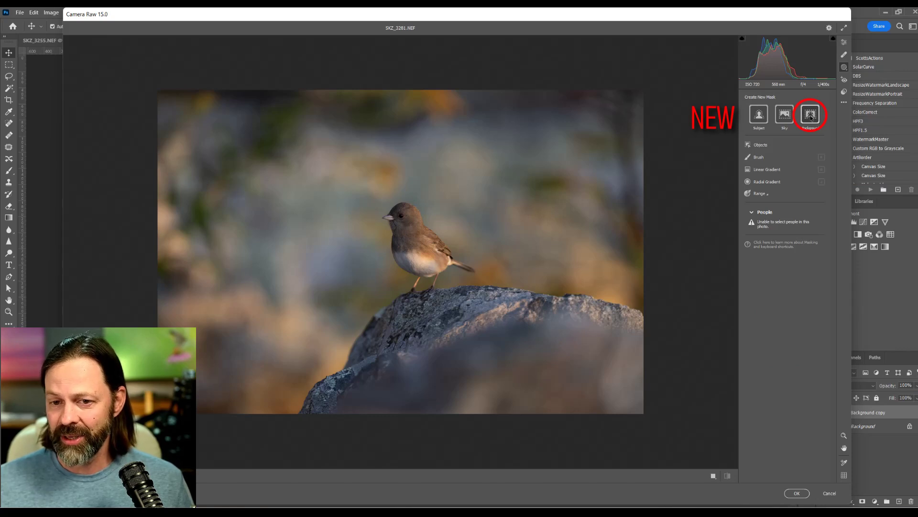
Start an Objects mask, shrink the brush, and brush over the rock beneath the bird
click(759, 146)
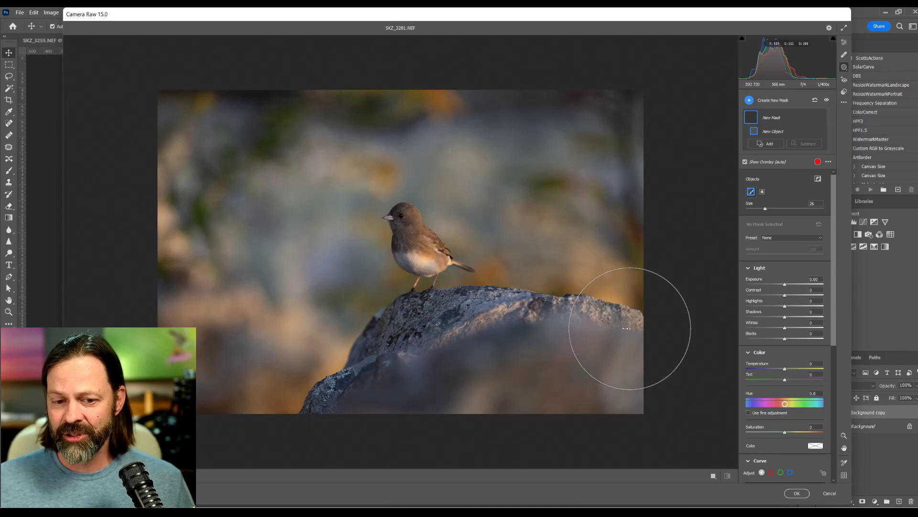
drag(608, 329, 555, 313)
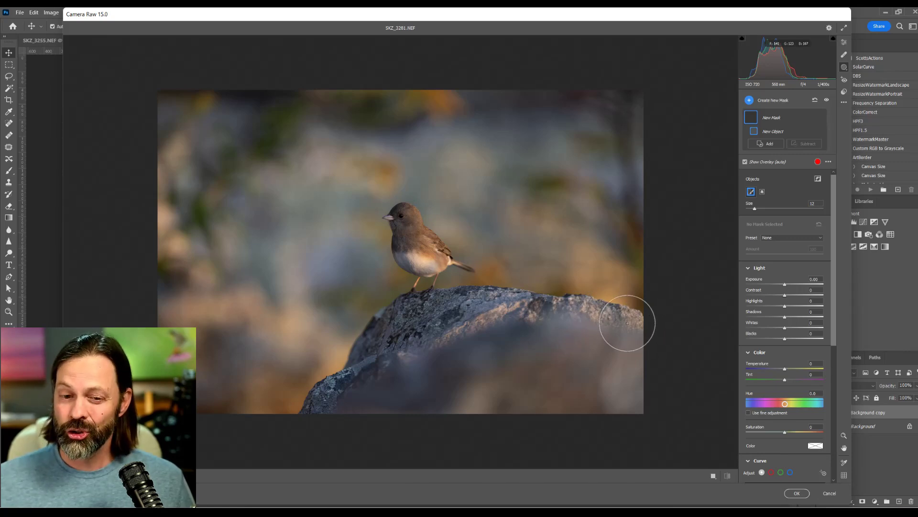
mouse_move(625, 322)
mouse_down()
mouse_move(409, 309)
mouse_move(307, 412)
mouse_move(458, 339)
mouse_move(661, 364)
mouse_move(471, 359)
mouse_move(352, 429)
mouse_move(445, 407)
mouse_move(657, 382)
mouse_move(558, 408)
mouse_move(671, 421)
mouse_move(612, 425)
mouse_move(651, 394)
mouse_up()
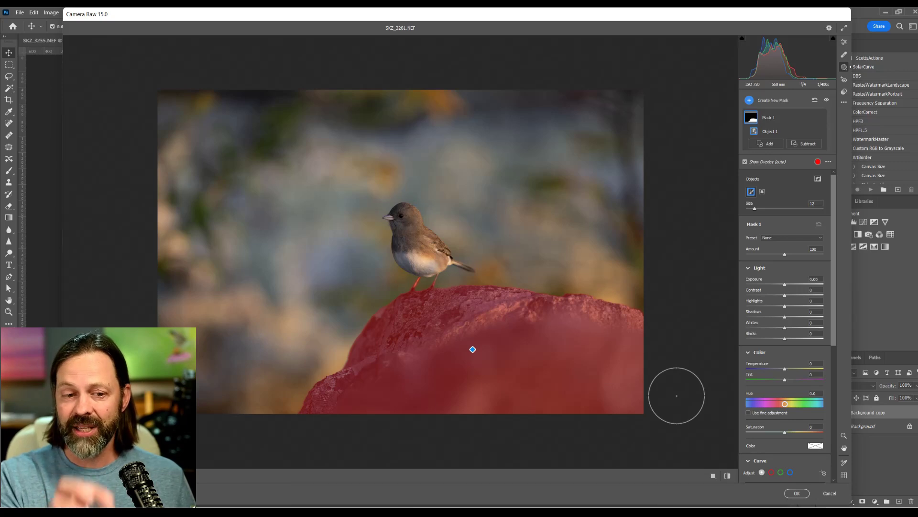
Replace the rock mask with a size-4 Objects brush mask of the bird, then delete it
key(ctrl+z)
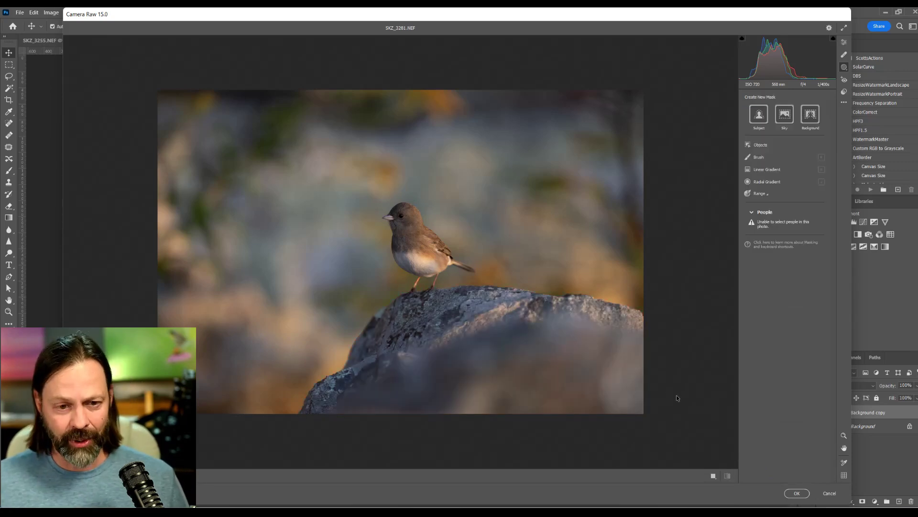
click(751, 145)
key(bracketleft)
key(bracketleft)
key(bracketleft)
key(bracketleft)
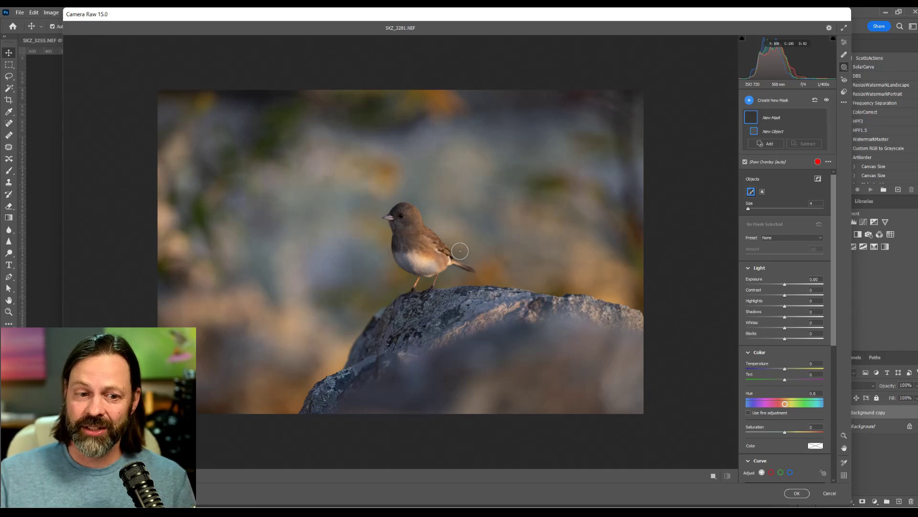
drag(460, 250, 474, 271)
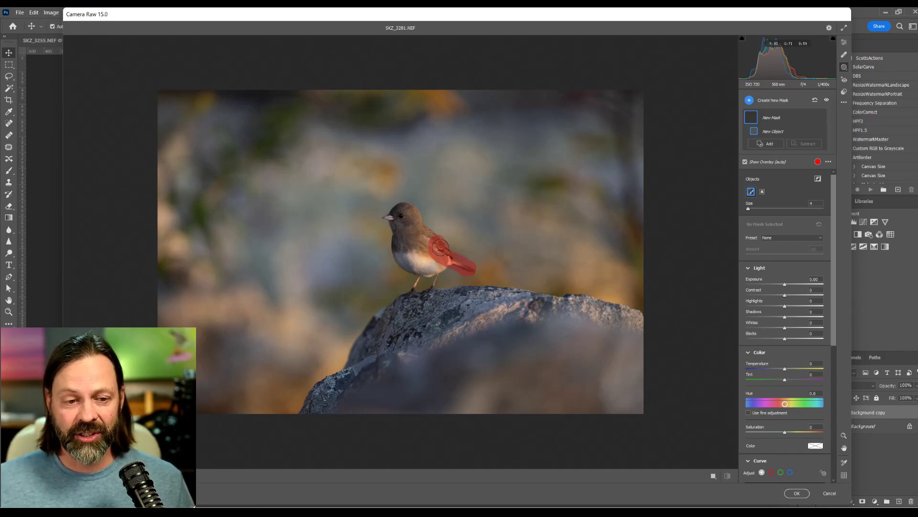
mouse_move(439, 246)
mouse_down()
mouse_move(402, 204)
mouse_move(383, 216)
mouse_move(404, 265)
mouse_move(421, 275)
mouse_move(415, 285)
mouse_move(447, 263)
mouse_move(434, 268)
mouse_move(403, 219)
mouse_move(412, 236)
mouse_up()
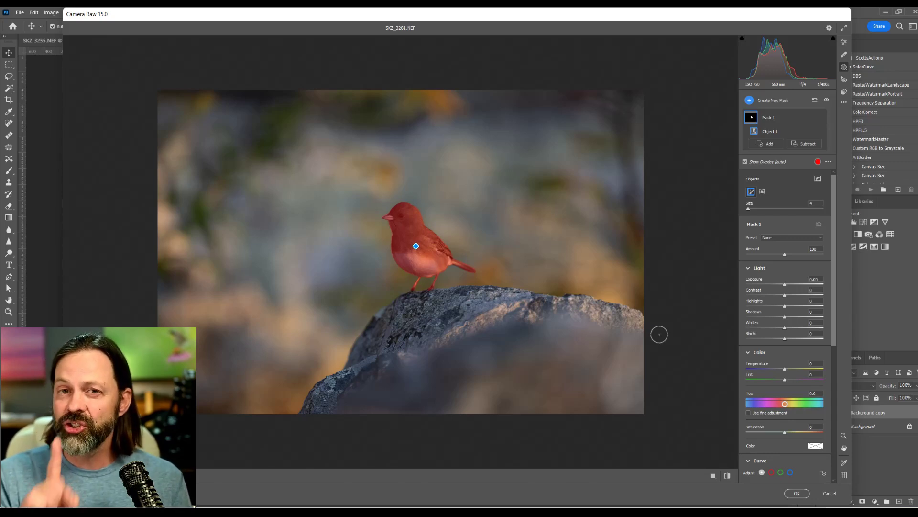
click(812, 119)
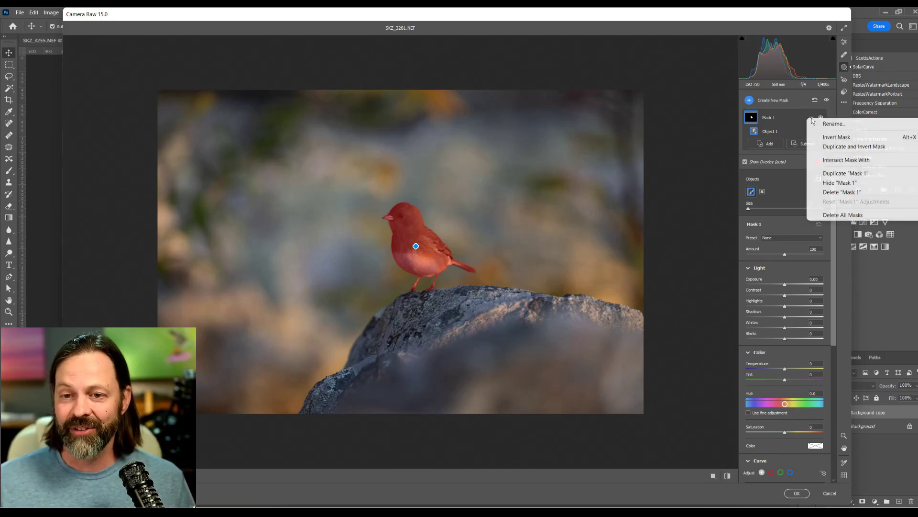
click(835, 192)
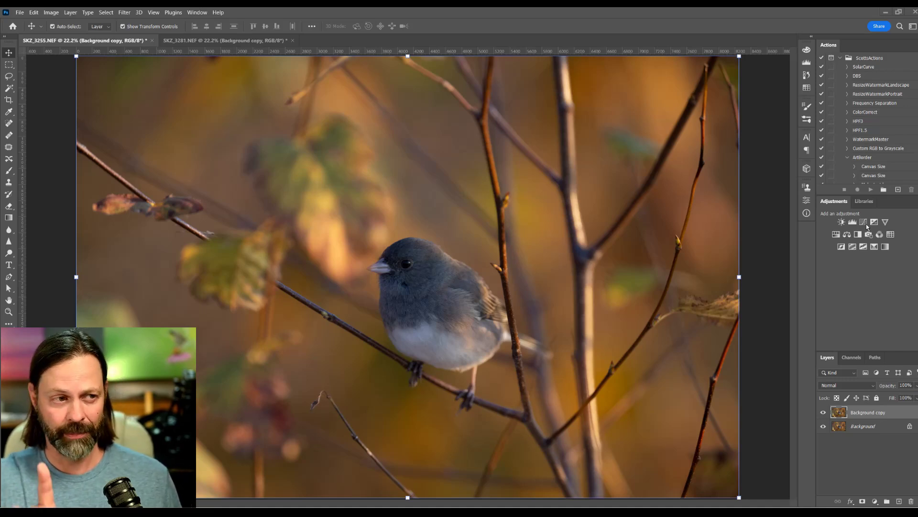
Open the photo in the Camera Raw Filter and set the Healing brush to size 10
click(125, 12)
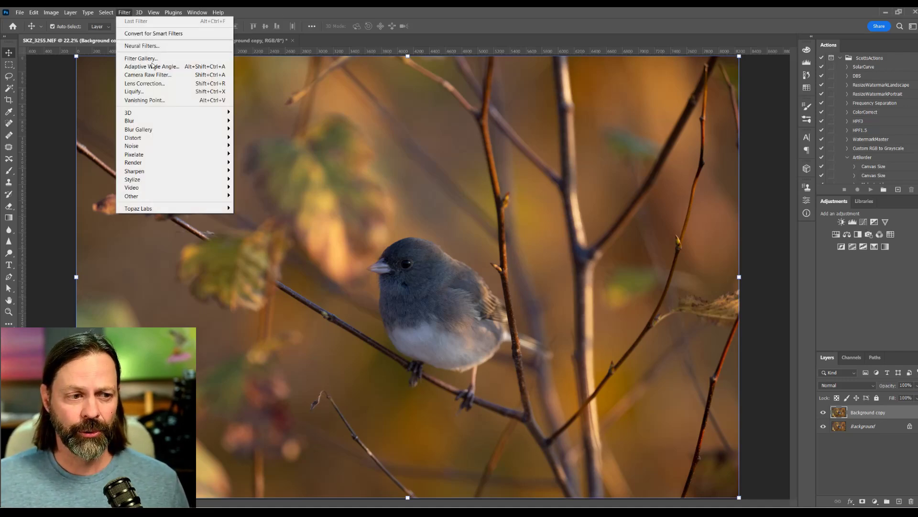
click(159, 77)
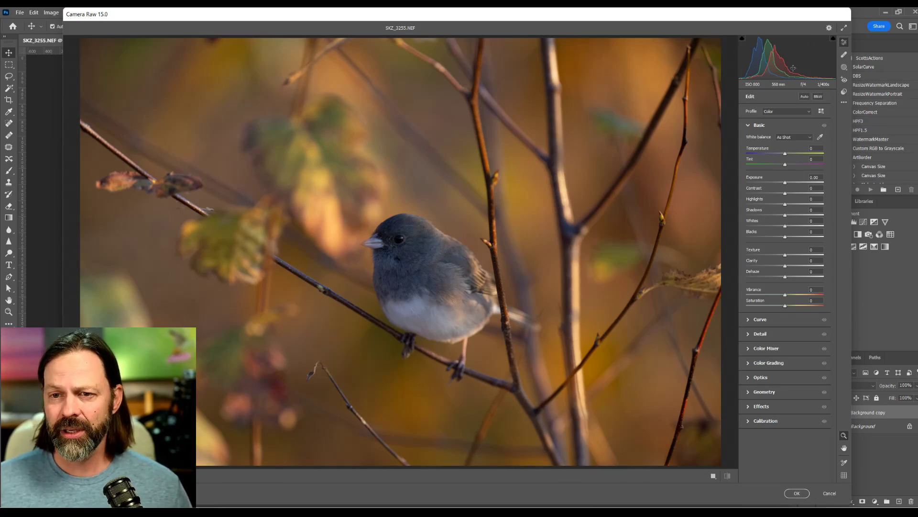
click(843, 56)
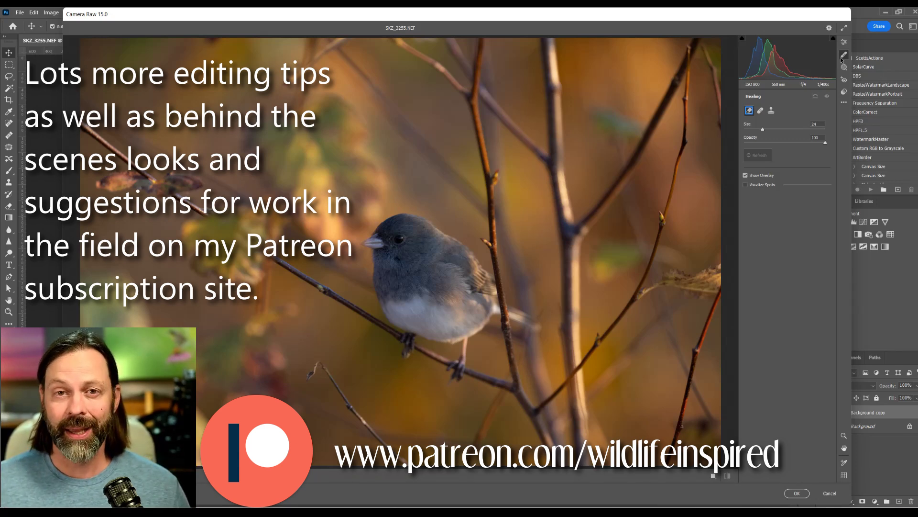
key(bracketleft)
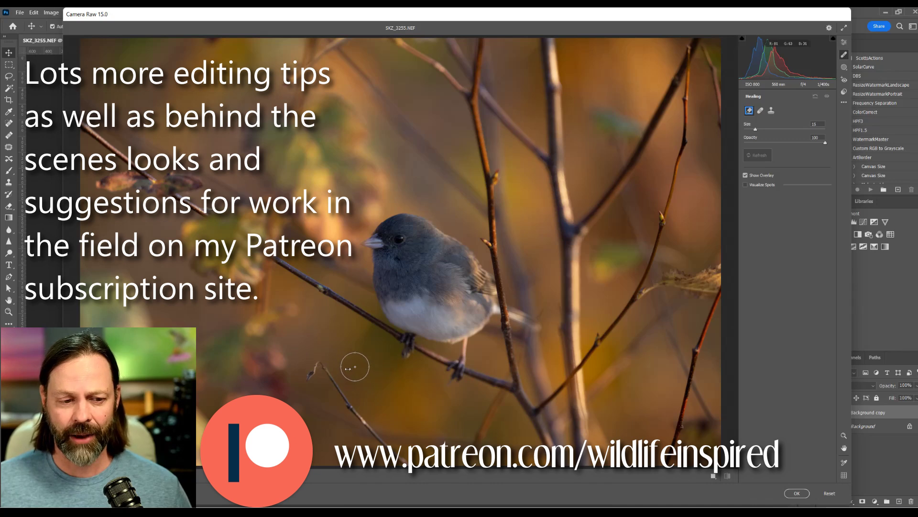
key(bracketleft)
key(bracketleft)
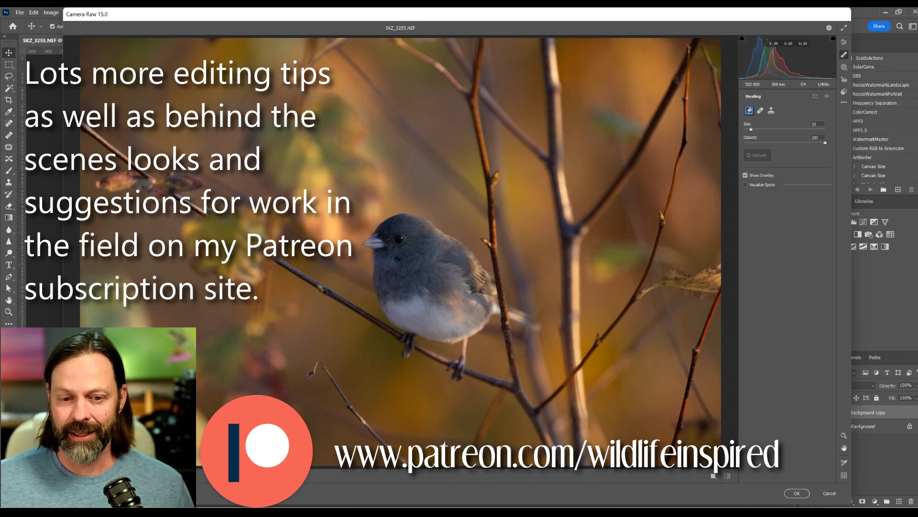
click(129, 476)
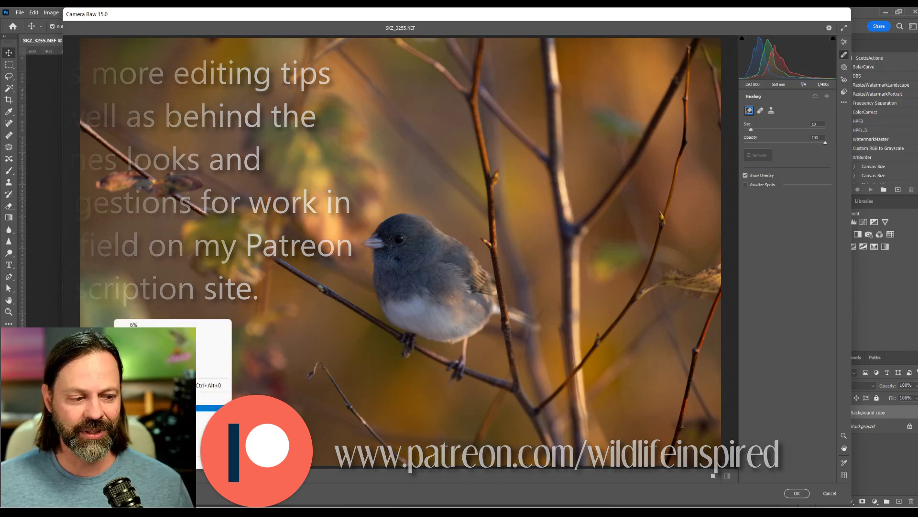
Zoom to 100% on the bare twig below the bird and enlarge the removal brush to 22
click(211, 384)
drag(397, 399, 467, 37)
drag(326, 295, 595, 173)
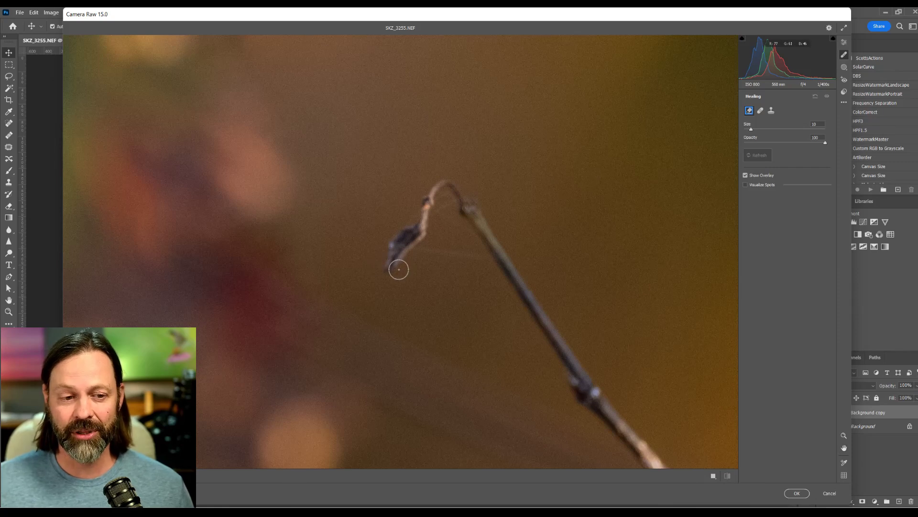
key(bracketright)
key(bracketright)
key(bracketright)
key(bracketright)
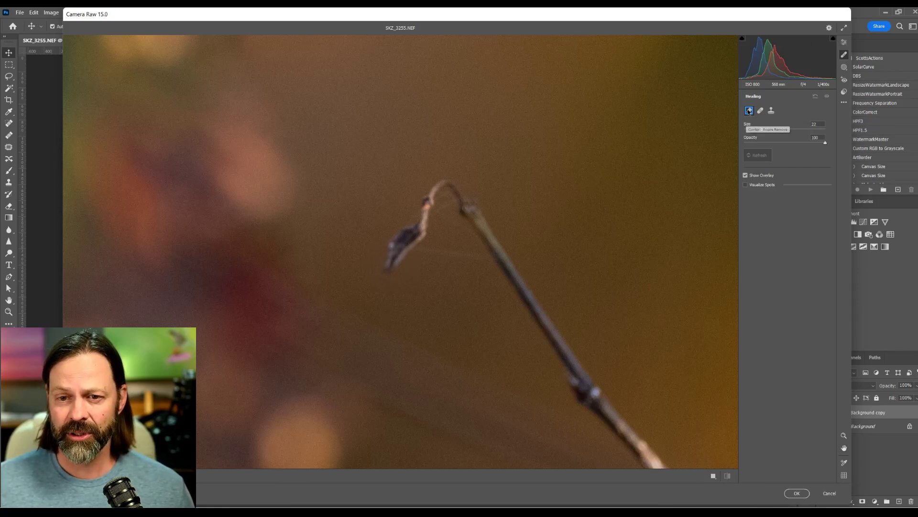
Paint out the bent twig tip, then compare the result with the original photo
mouse_move(402, 255)
mouse_down()
mouse_move(434, 193)
mouse_move(453, 191)
mouse_up()
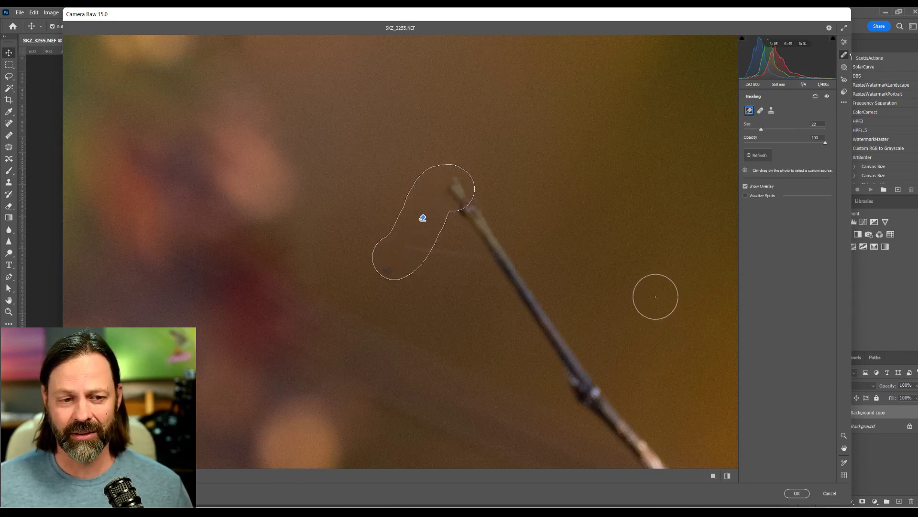
click(844, 42)
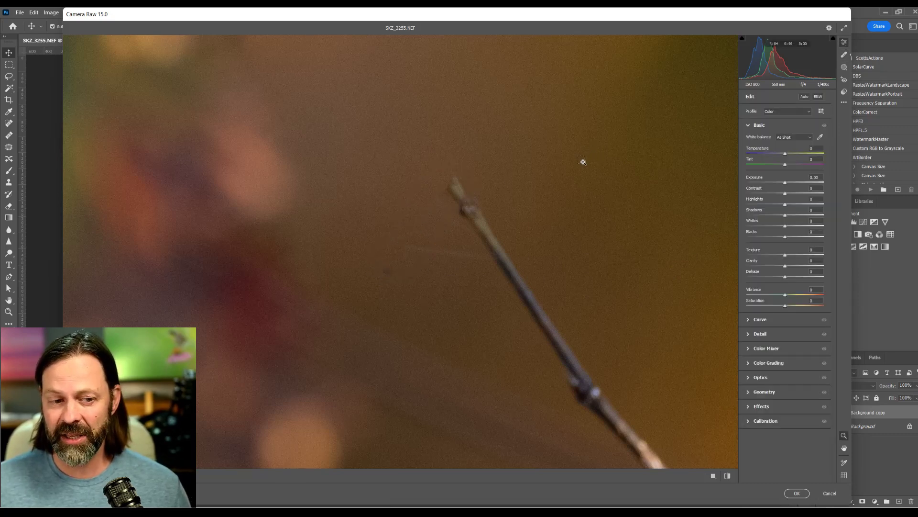
key(backslash)
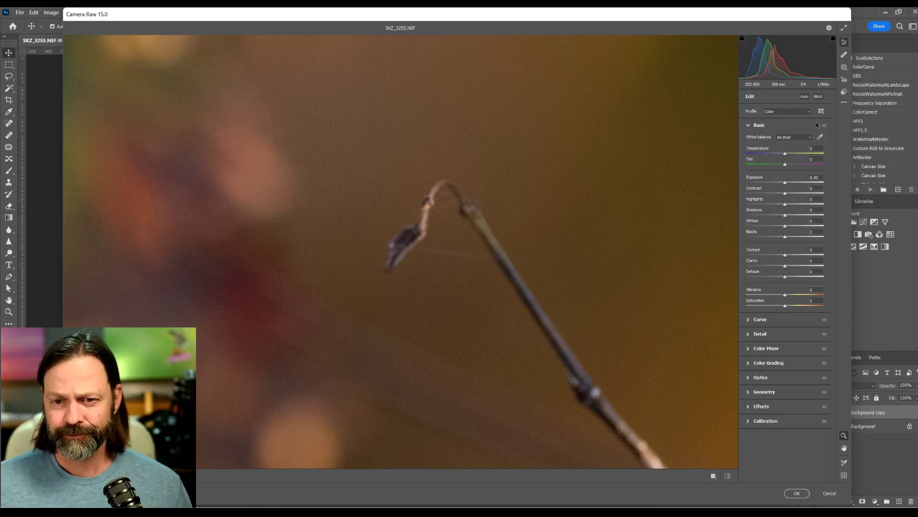
Heal over the dark bud, moving the source to cleaner background
click(844, 67)
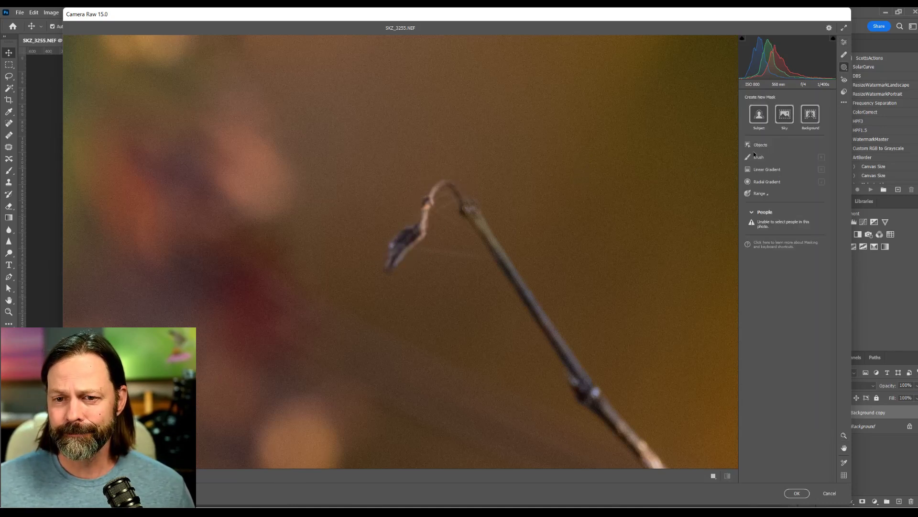
key(h)
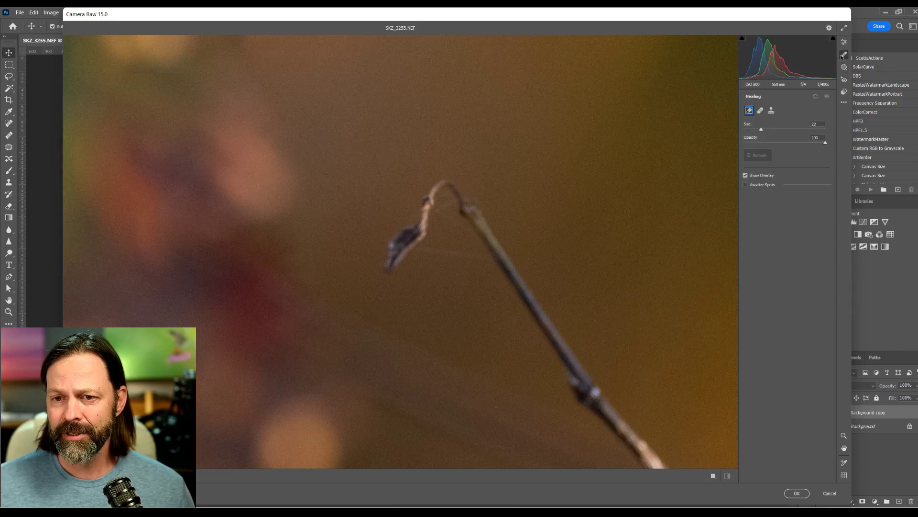
click(761, 110)
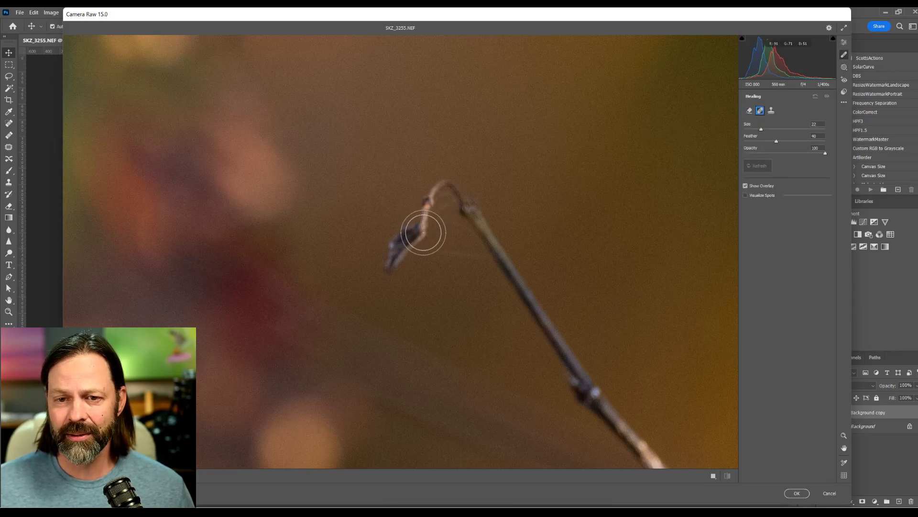
mouse_move(420, 235)
mouse_down()
mouse_move(390, 265)
mouse_move(433, 196)
mouse_move(457, 192)
mouse_up()
mouse_move(367, 164)
mouse_down()
mouse_move(510, 82)
mouse_move(641, 139)
mouse_move(654, 194)
mouse_move(597, 90)
mouse_move(574, 69)
mouse_up()
click(844, 44)
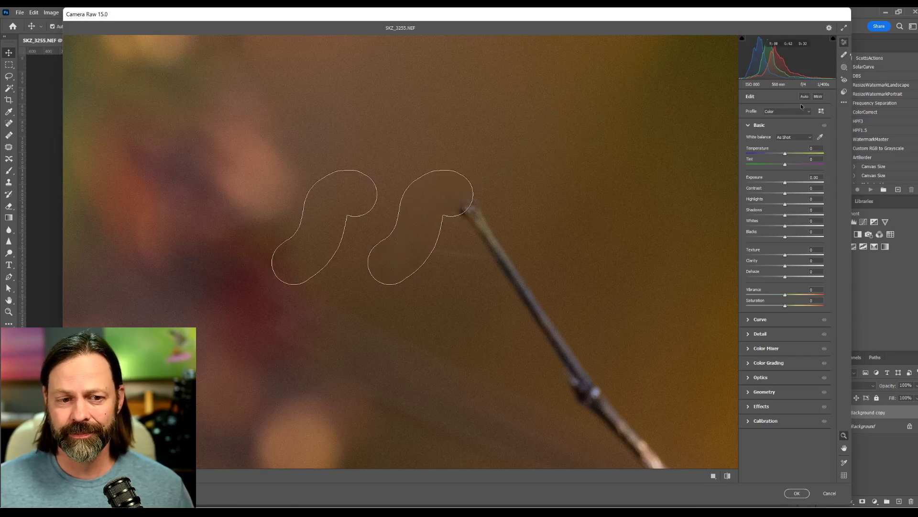
Clone over the twig's broken tip with the source placed above it, then zoom out
click(844, 55)
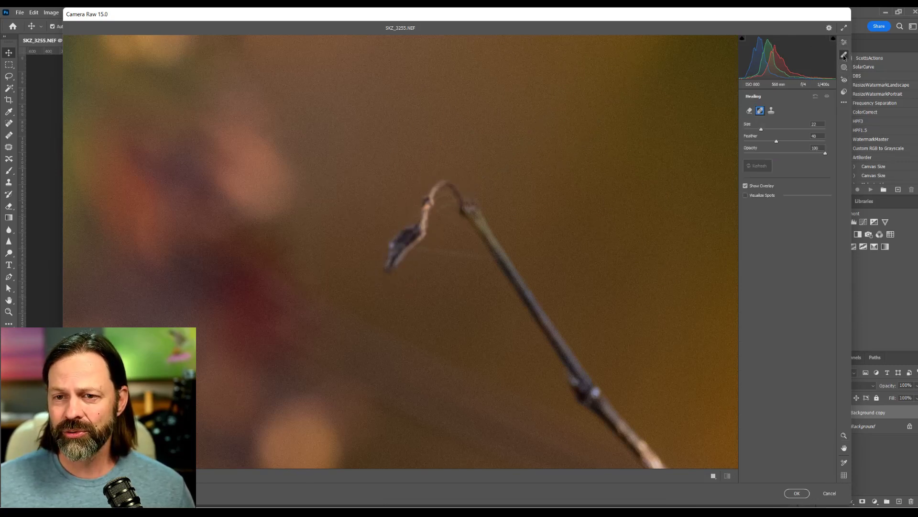
click(771, 110)
drag(390, 261, 444, 184)
drag(568, 183, 547, 207)
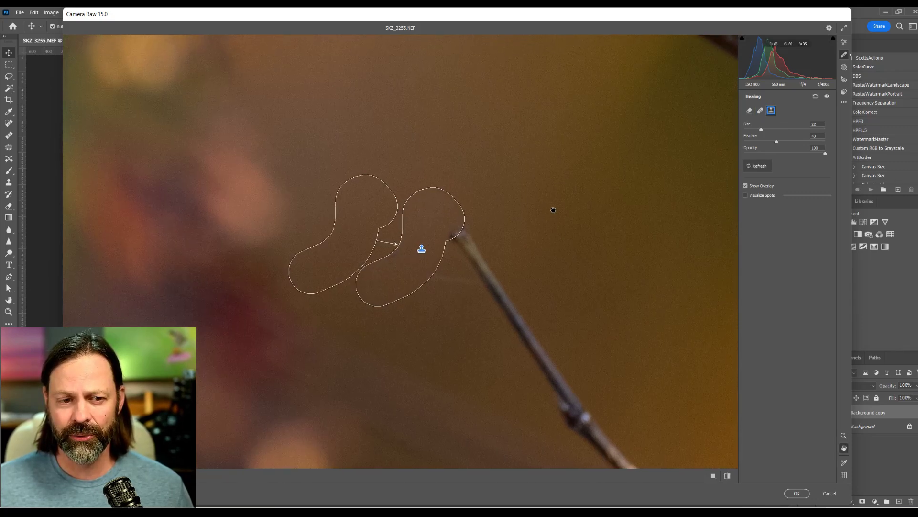
mouse_move(395, 197)
mouse_down()
mouse_move(646, 154)
mouse_move(588, 113)
mouse_move(508, 91)
mouse_move(411, 114)
mouse_move(461, 110)
mouse_move(652, 172)
mouse_move(648, 150)
mouse_move(651, 255)
mouse_move(647, 222)
mouse_move(476, 76)
mouse_move(369, 113)
mouse_move(446, 98)
mouse_up()
mouse_move(548, 92)
mouse_down()
mouse_move(693, 229)
mouse_move(572, 90)
mouse_move(493, 91)
mouse_up()
click(845, 42)
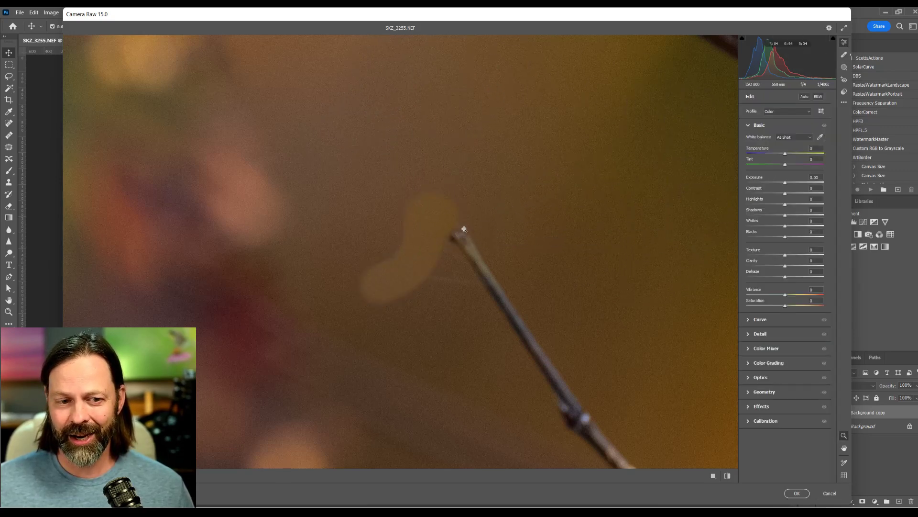
alt+click(513, 263)
Clone the upper-left stretch of the stem over the bud and review the patch up close
scroll(512, 266, down, 3)
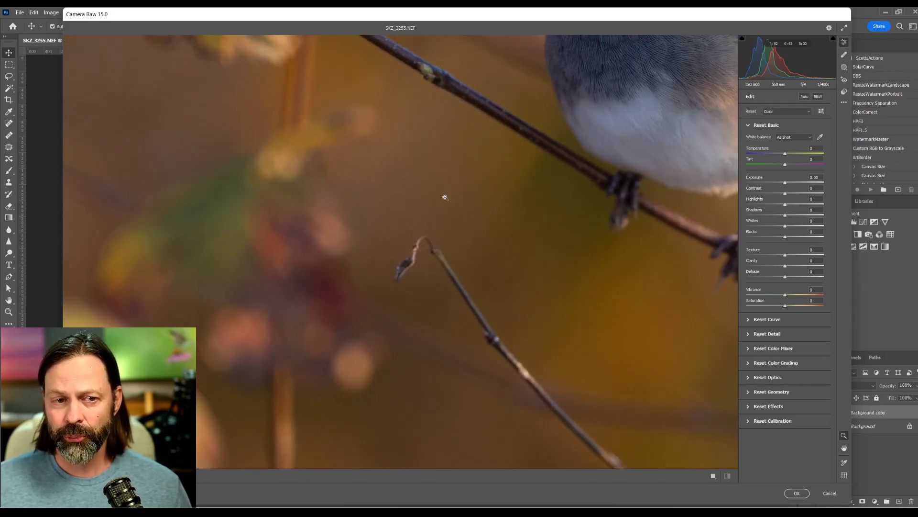
scroll(519, 261, up, 3)
scroll(533, 304, up, 5)
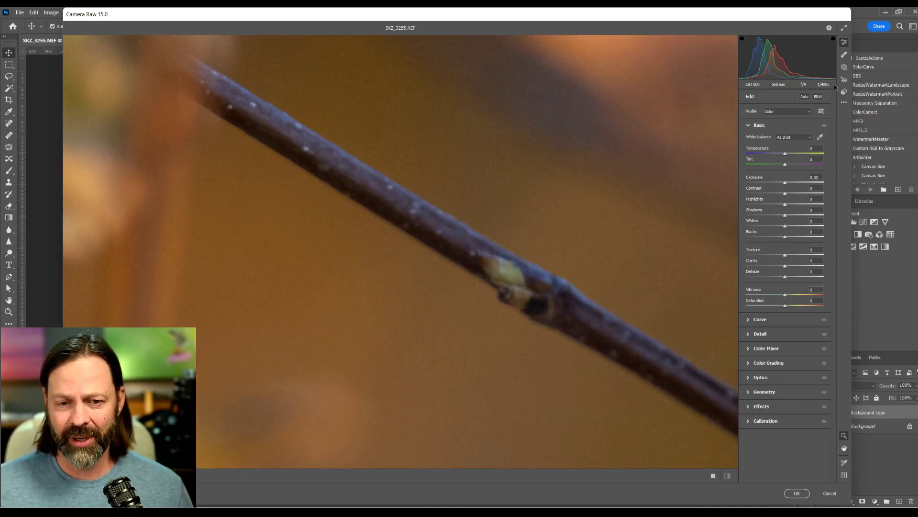
click(844, 55)
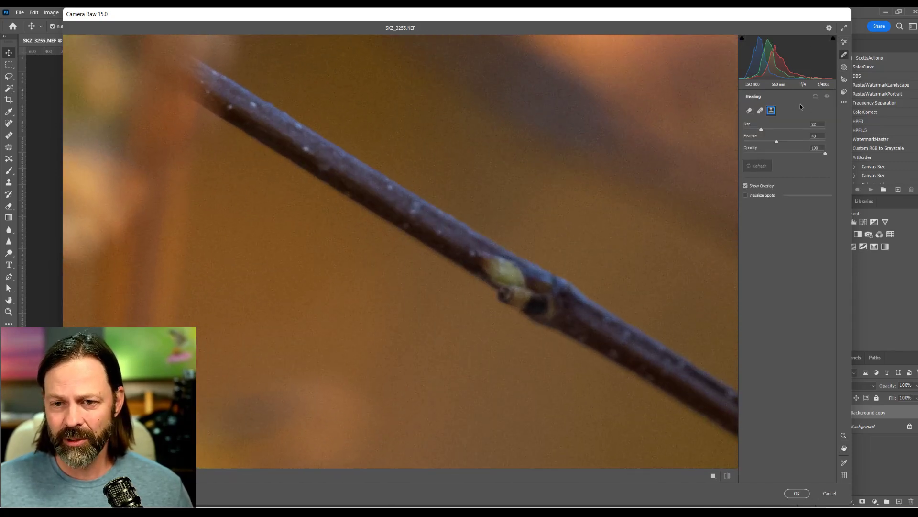
mouse_move(499, 242)
mouse_down()
mouse_move(469, 245)
mouse_move(545, 293)
mouse_move(512, 298)
mouse_move(502, 291)
mouse_move(560, 309)
mouse_move(535, 274)
mouse_move(473, 238)
mouse_up()
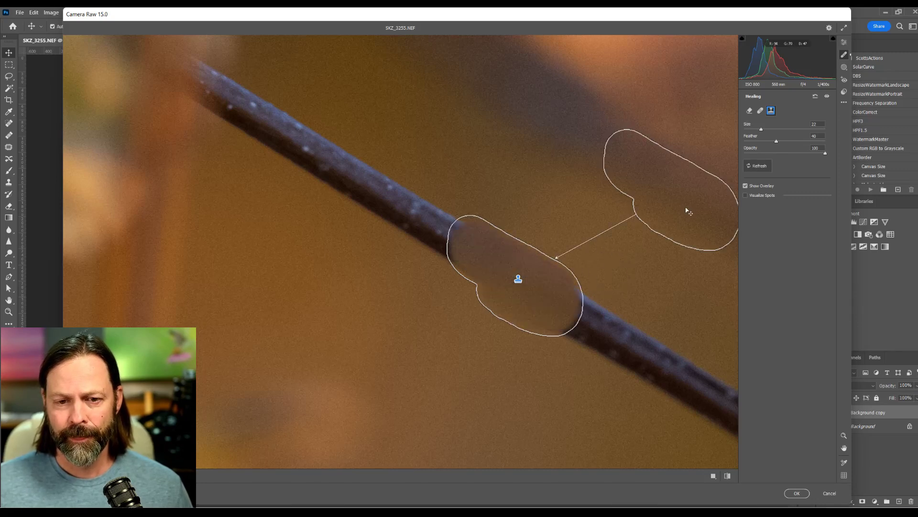
mouse_move(685, 205)
mouse_down()
mouse_move(317, 182)
mouse_move(351, 186)
mouse_move(345, 180)
mouse_up()
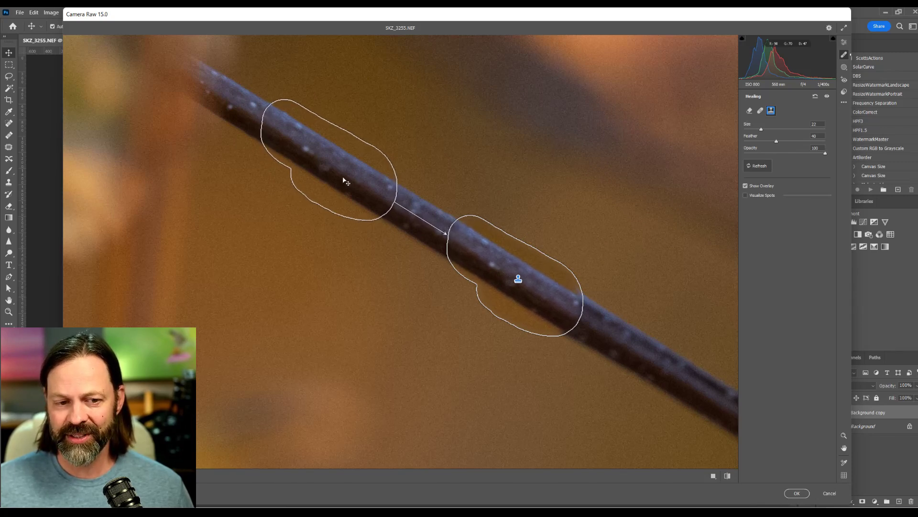
click(844, 43)
scroll(625, 291, up, 5)
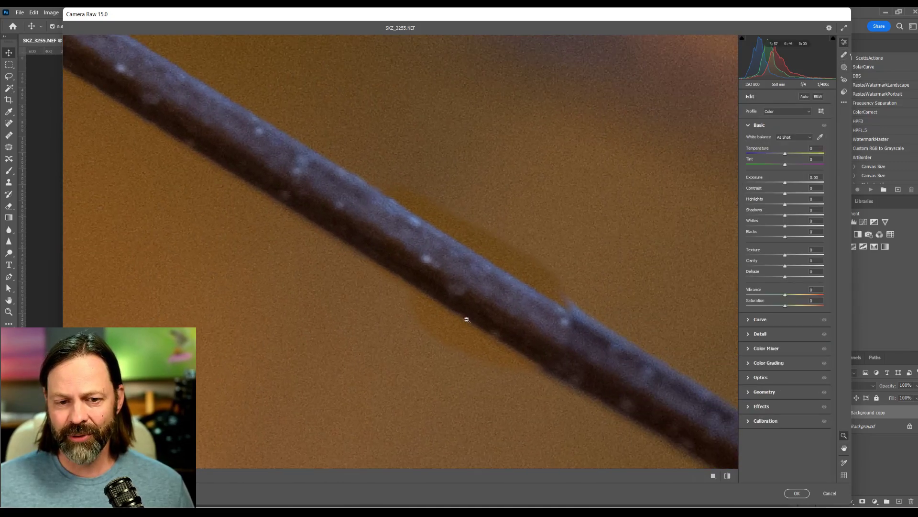
scroll(502, 310, up, 2)
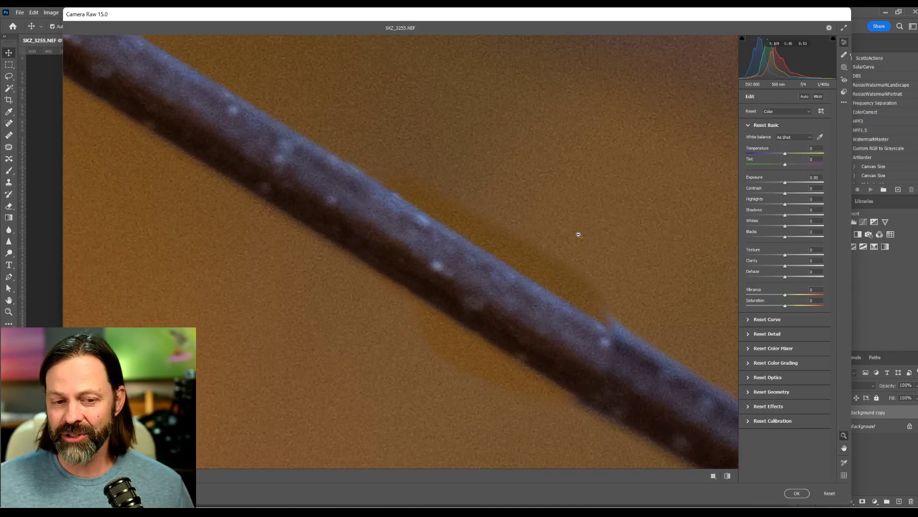
key(alt)
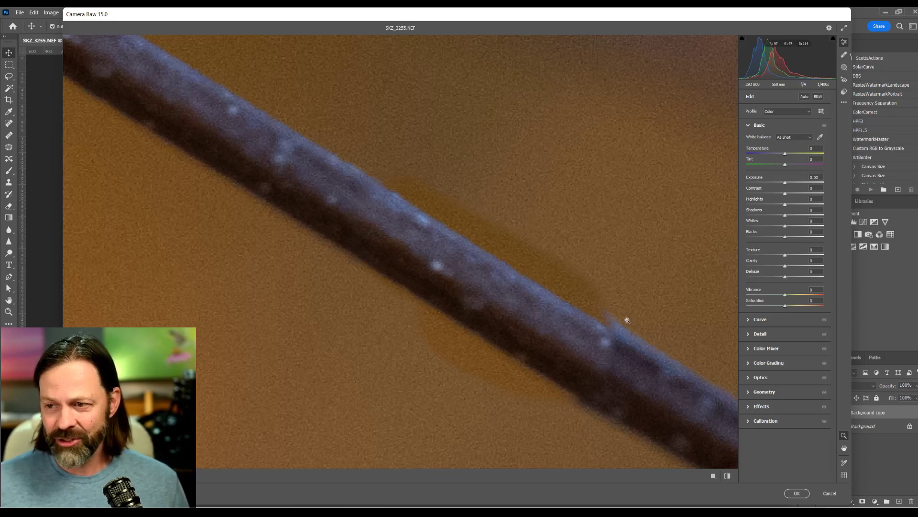
Undo the last two retouches so the bud reappears, and zoom out from the twig
key(ctrl+z)
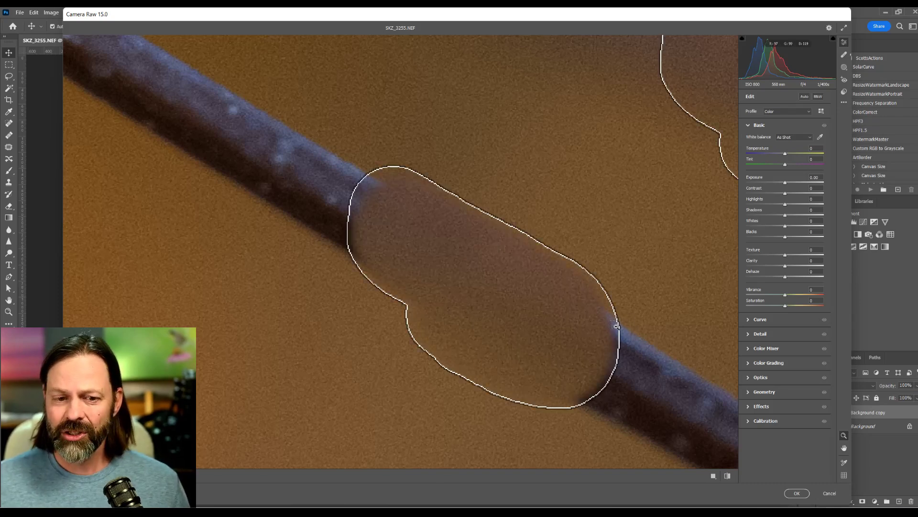
key(ctrl+z)
alt+click(604, 337)
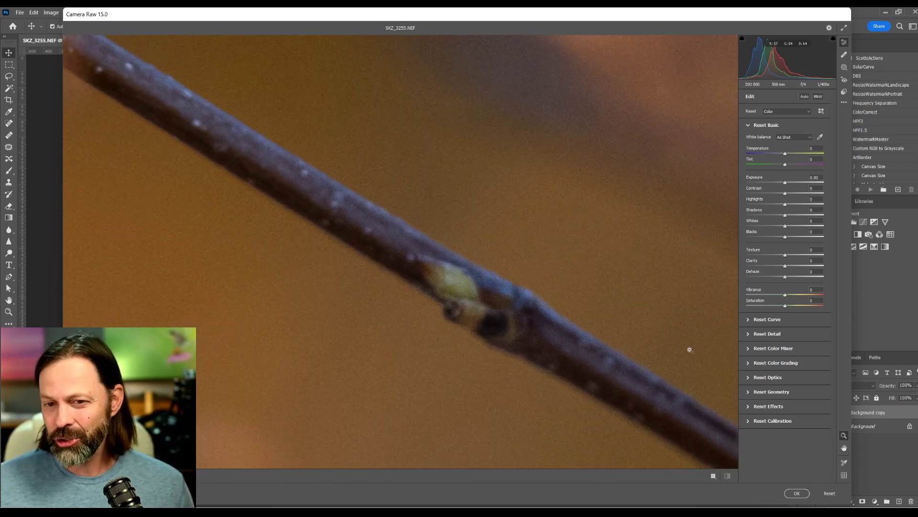
Heal around the bud with a size-36 Heal brush, nudging the source slightly upward
click(844, 65)
click(761, 110)
key(bracketright)
key(bracketright)
key(bracketright)
mouse_move(395, 255)
mouse_down()
mouse_move(434, 291)
mouse_move(518, 335)
mouse_move(536, 323)
mouse_move(410, 255)
mouse_up()
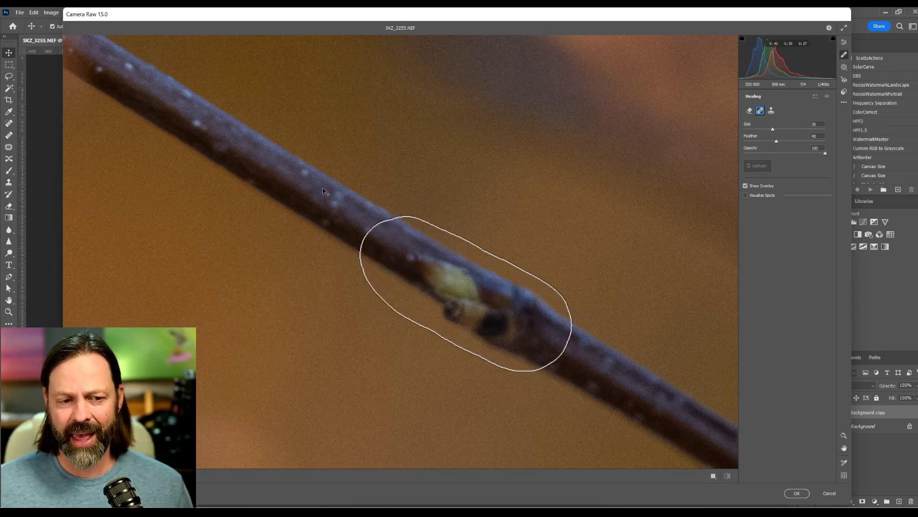
mouse_move(231, 191)
mouse_down()
mouse_move(226, 164)
mouse_move(220, 170)
mouse_up()
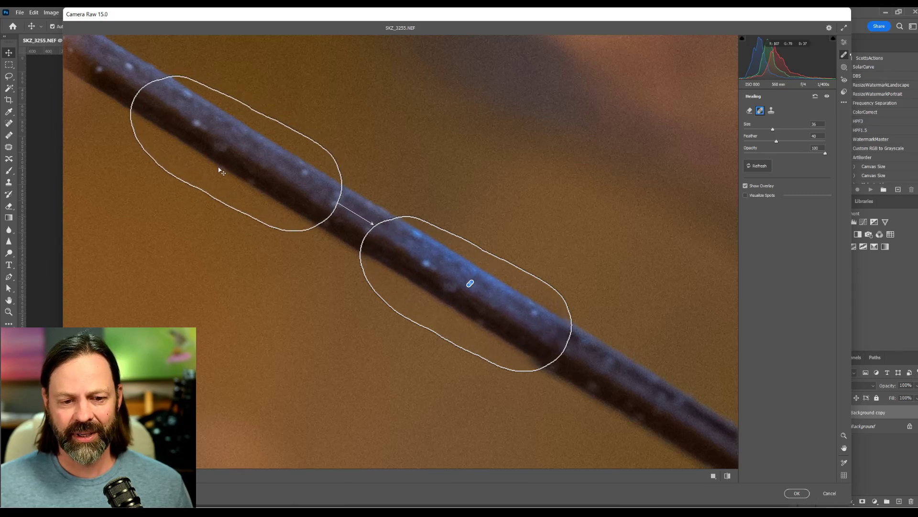
click(843, 42)
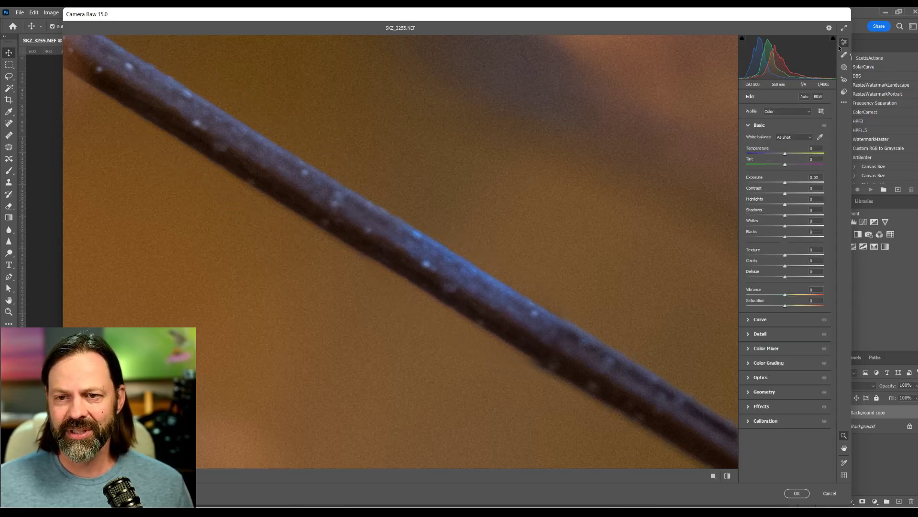
Inspect the healed twig close up, zoom out to the bird, and view the original
click(523, 273)
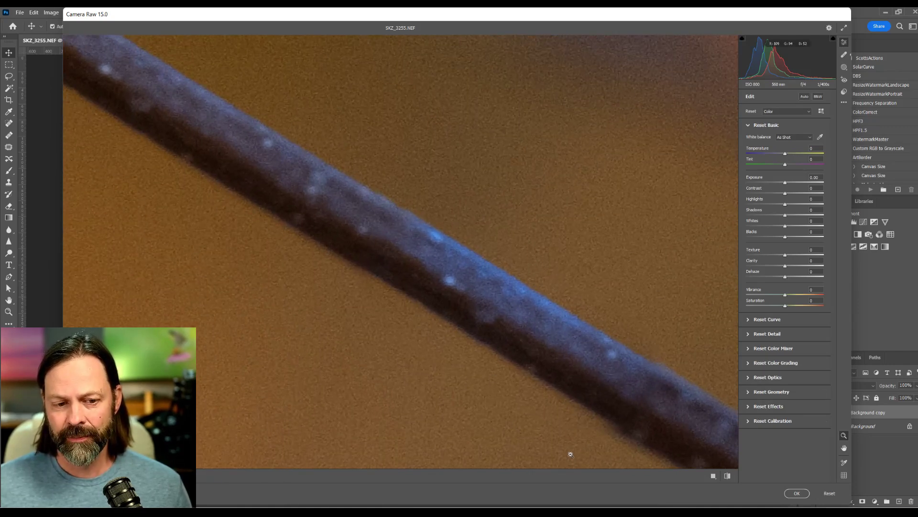
drag(426, 379, 299, 273)
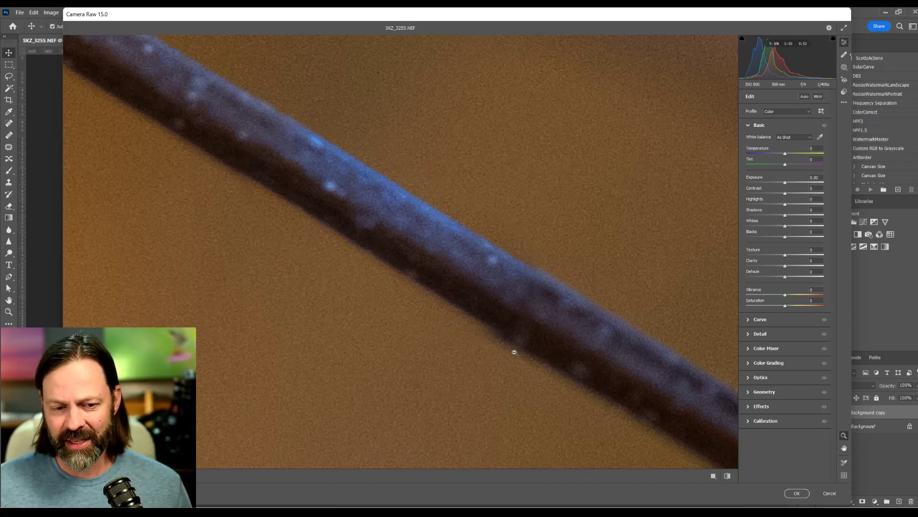
alt+click(519, 386)
alt+click(519, 386)
alt+click(518, 386)
alt+click(518, 385)
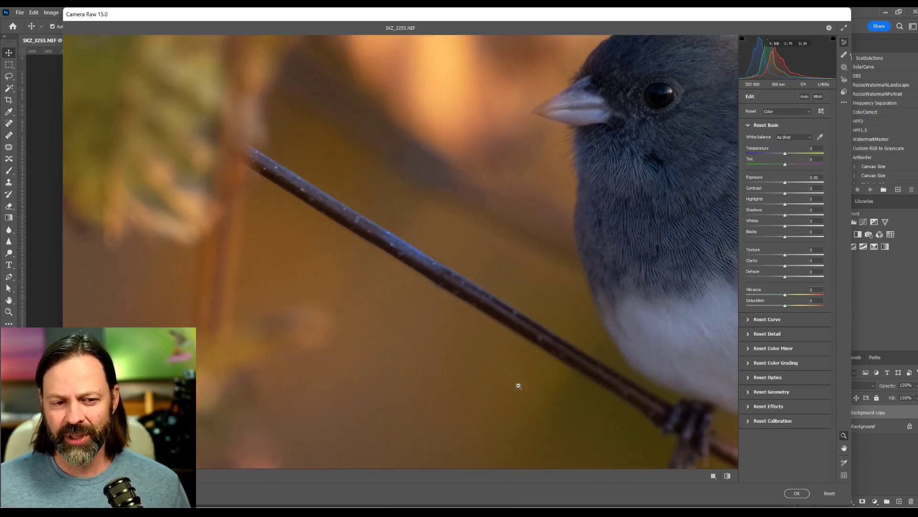
alt+click(519, 384)
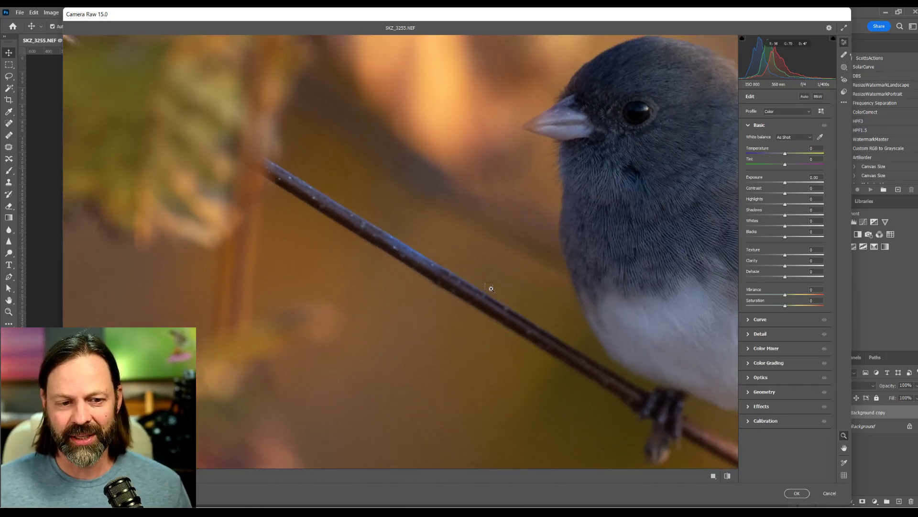
key(backslash)
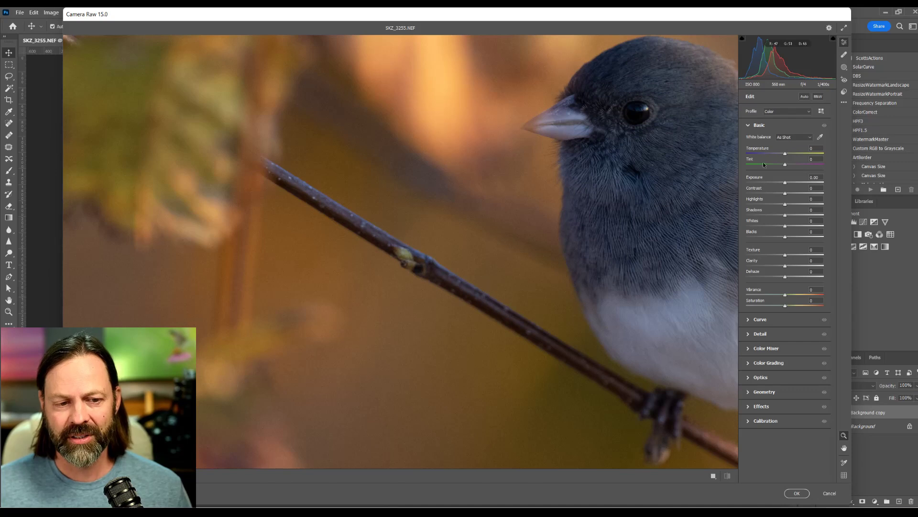
Paint out the pale bud with a size-26 Content-Aware Remove brush
click(844, 55)
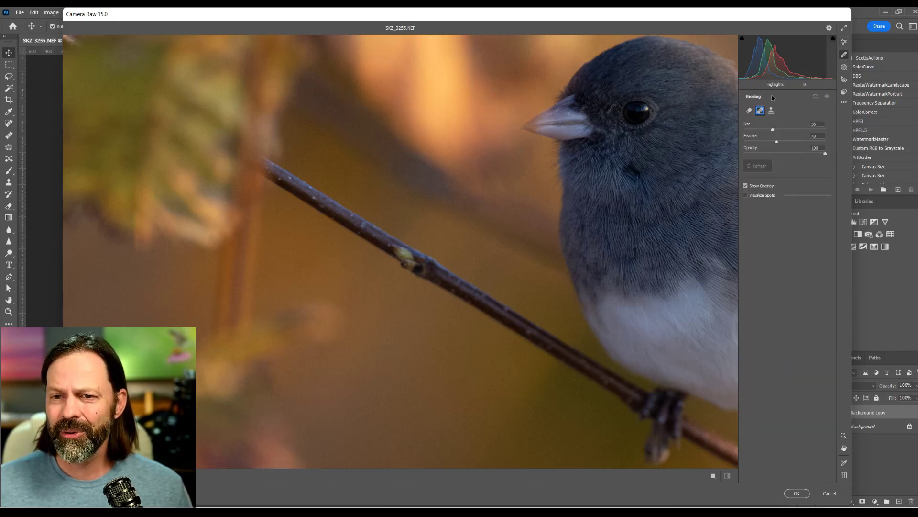
click(749, 111)
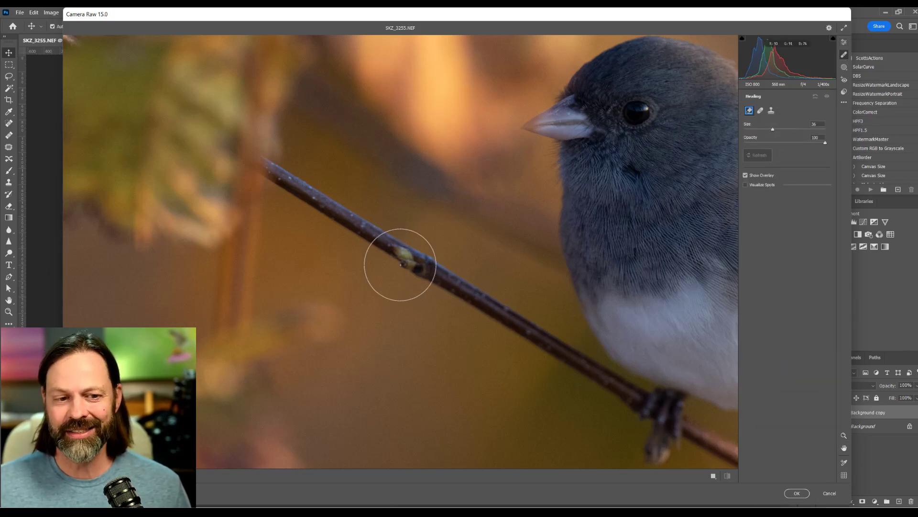
scroll(401, 267, up, 5)
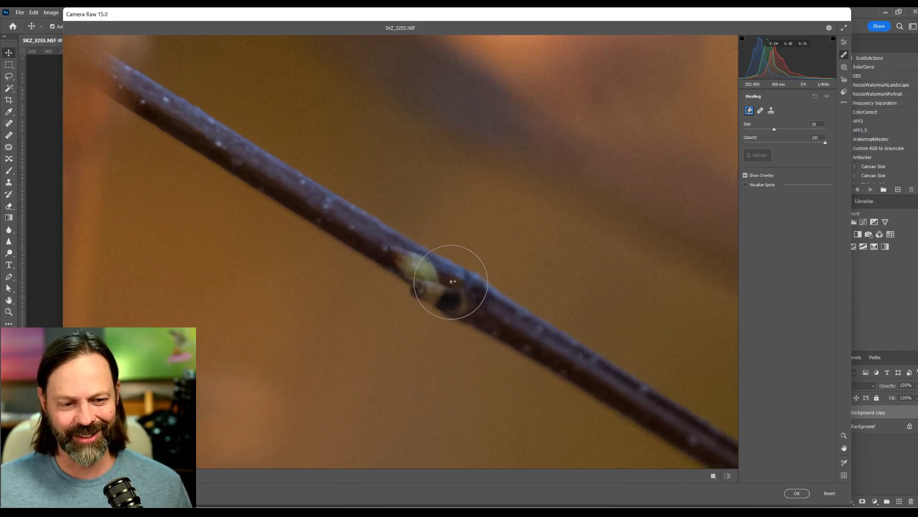
key(bracketleft)
key(bracketleft)
key(bracketleft)
key(bracketleft)
key(bracketleft)
key(bracketleft)
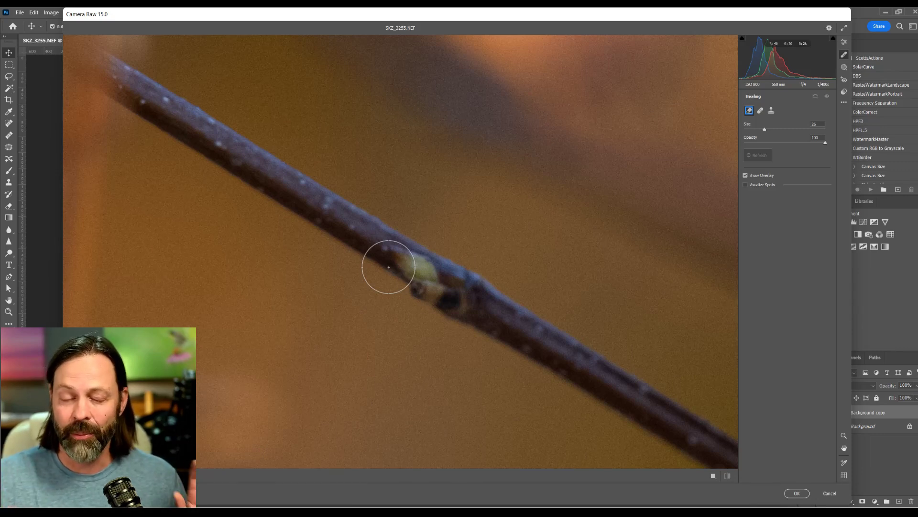
mouse_move(388, 267)
mouse_down()
mouse_move(440, 302)
mouse_move(473, 298)
mouse_move(385, 249)
mouse_up()
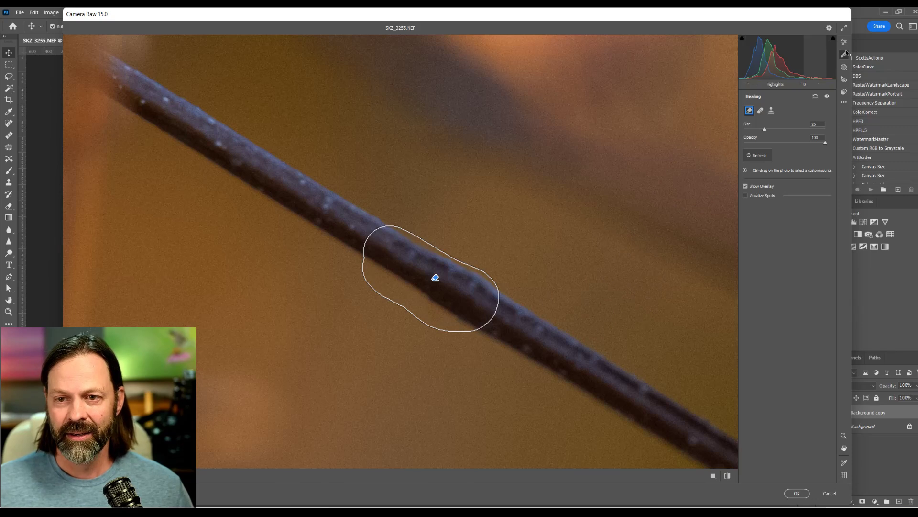
Return to the Edit panel and zoom in and out to check the repaired branch
click(845, 42)
click(486, 323)
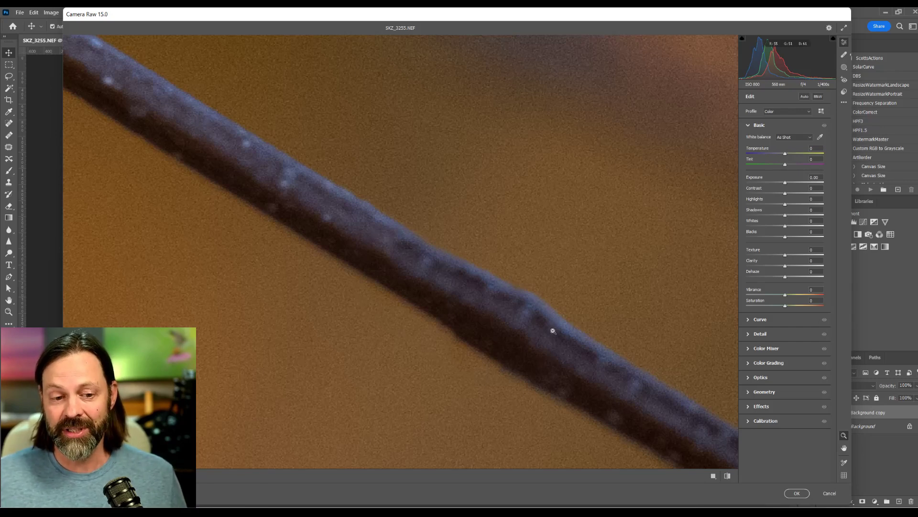
key(alt)
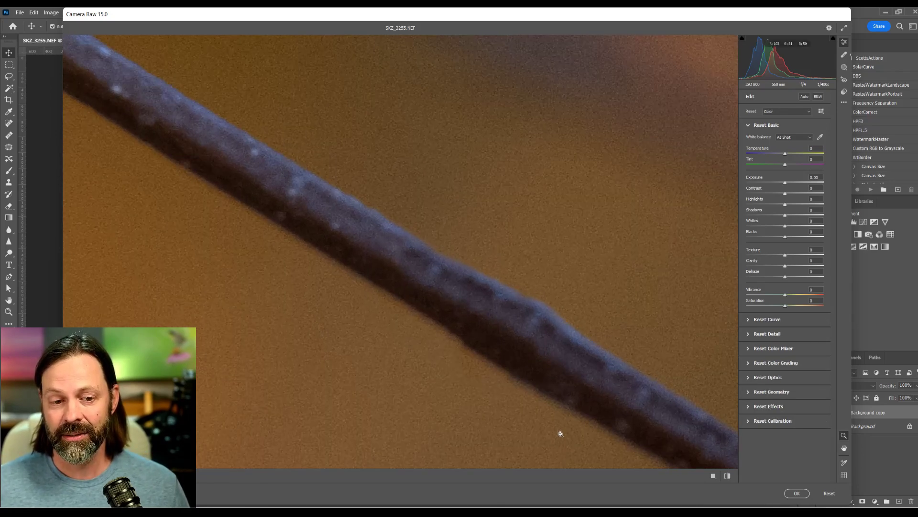
alt+click(565, 433)
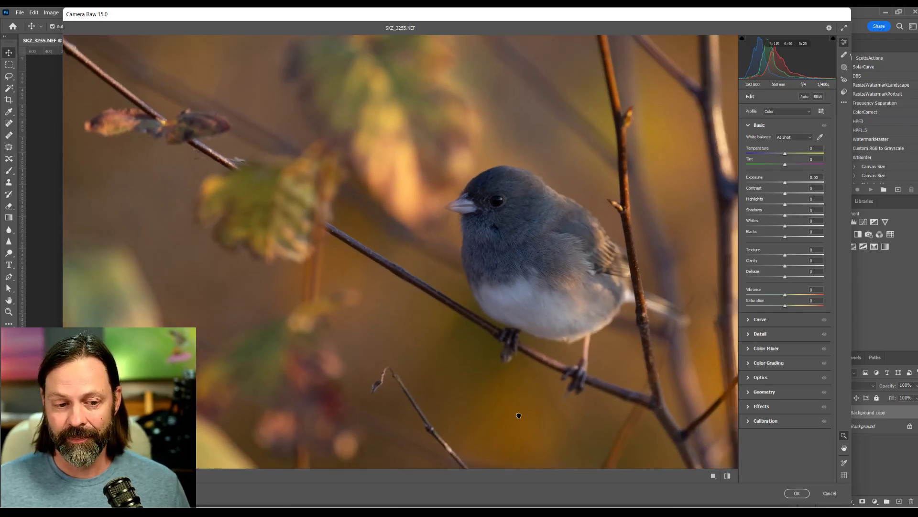
drag(566, 428, 555, 295)
right_click(483, 226)
alt+click(492, 286)
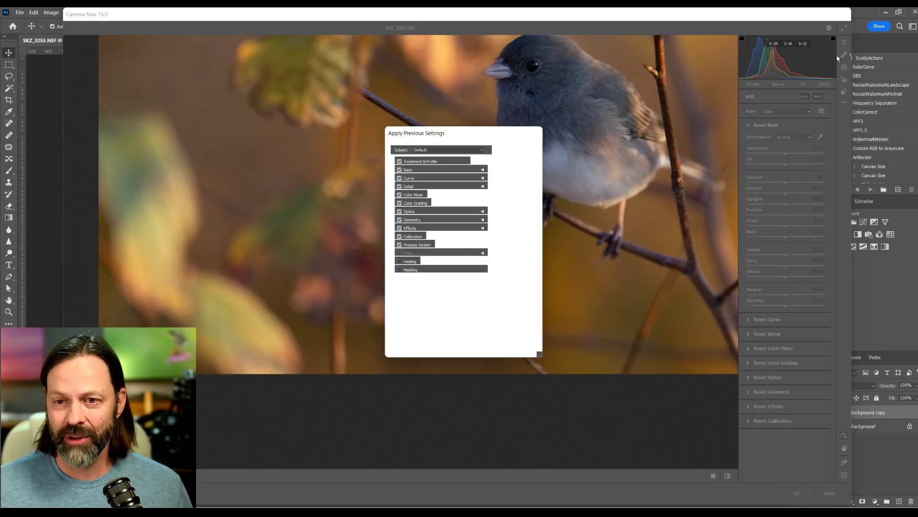
click(519, 162)
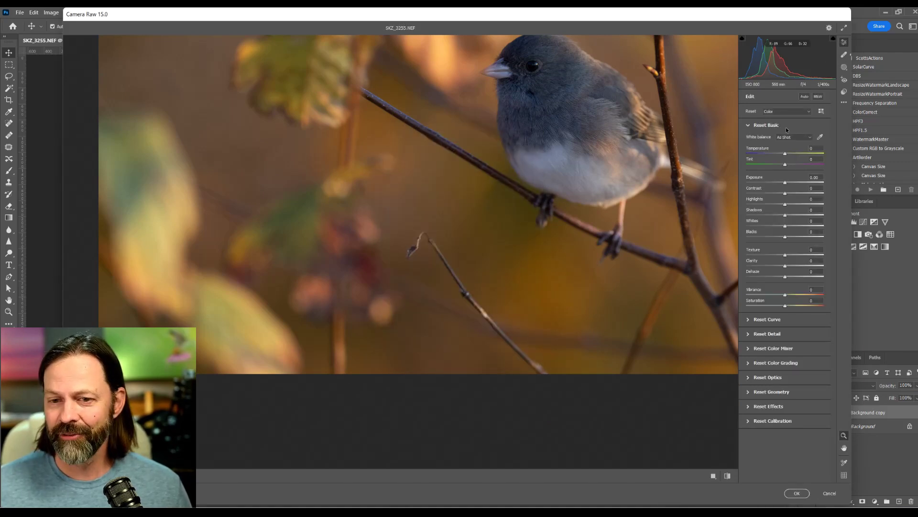
click(845, 56)
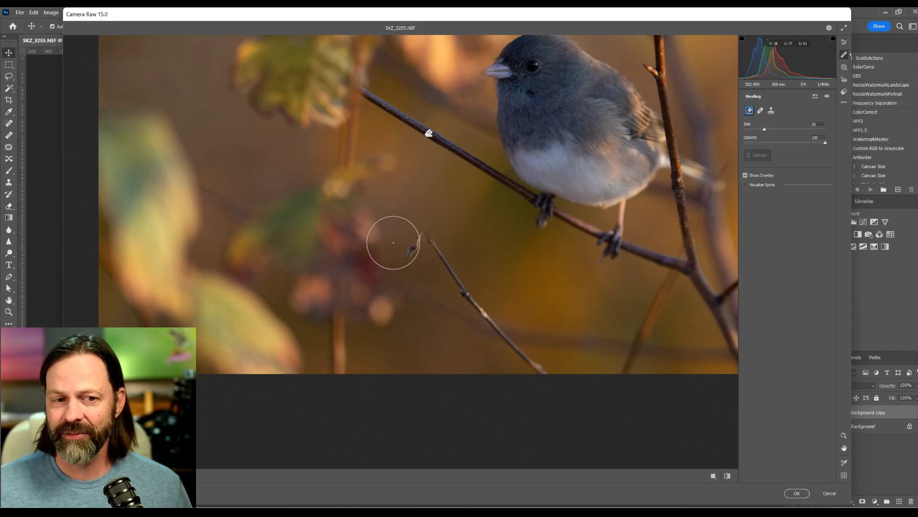
key(bracketleft)
key(bracketleft)
key(bracketleft)
key(bracketleft)
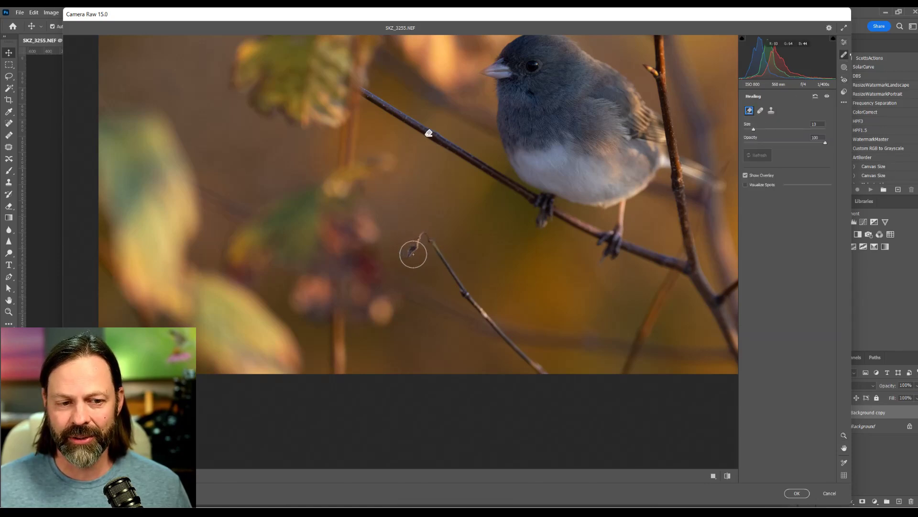
drag(412, 252, 429, 239)
drag(469, 305, 507, 340)
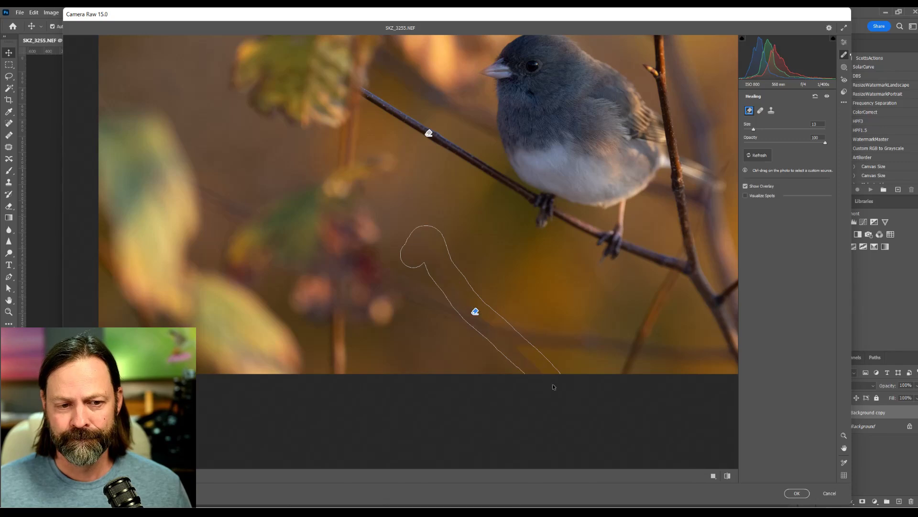
click(843, 43)
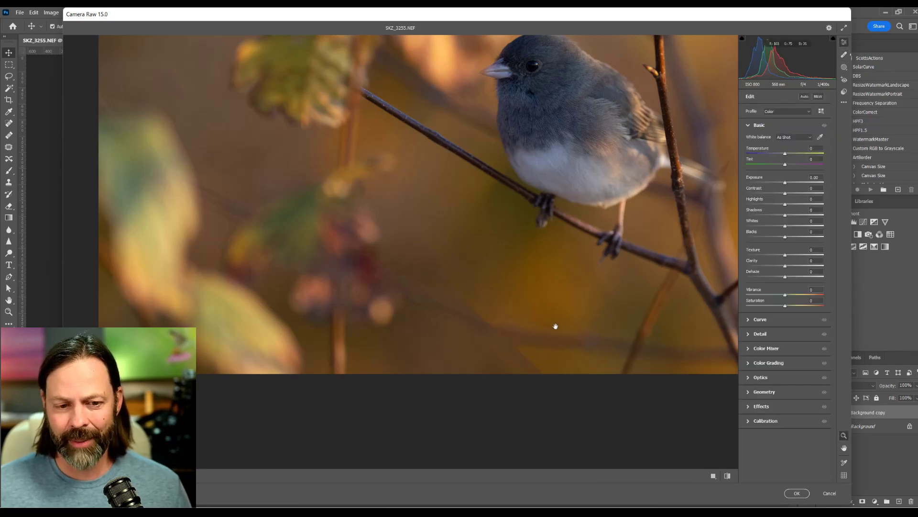
drag(543, 328, 484, 277)
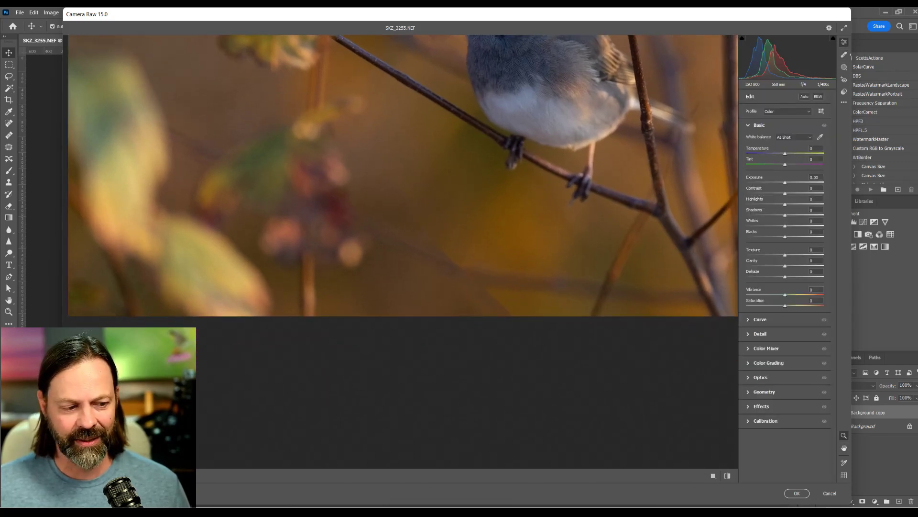
right_click(139, 309)
click(213, 385)
drag(621, 290, 593, 281)
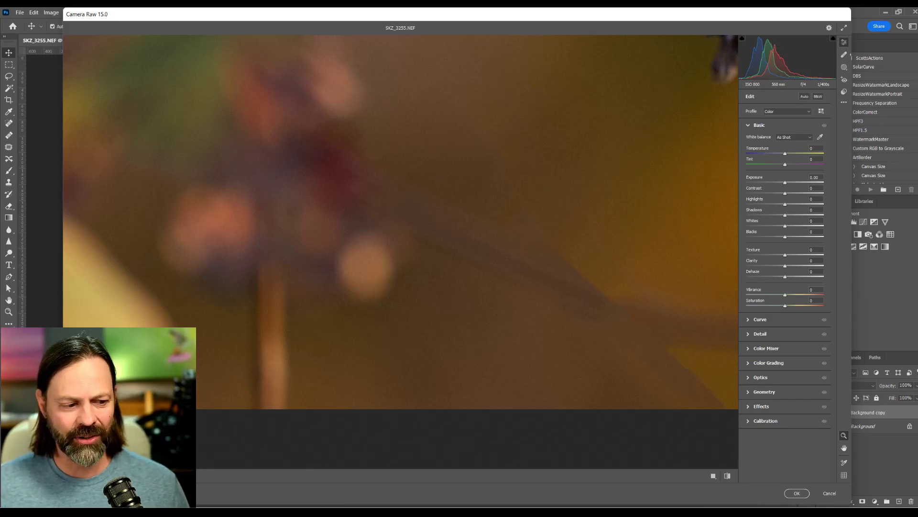
scroll(421, 450, down, 5)
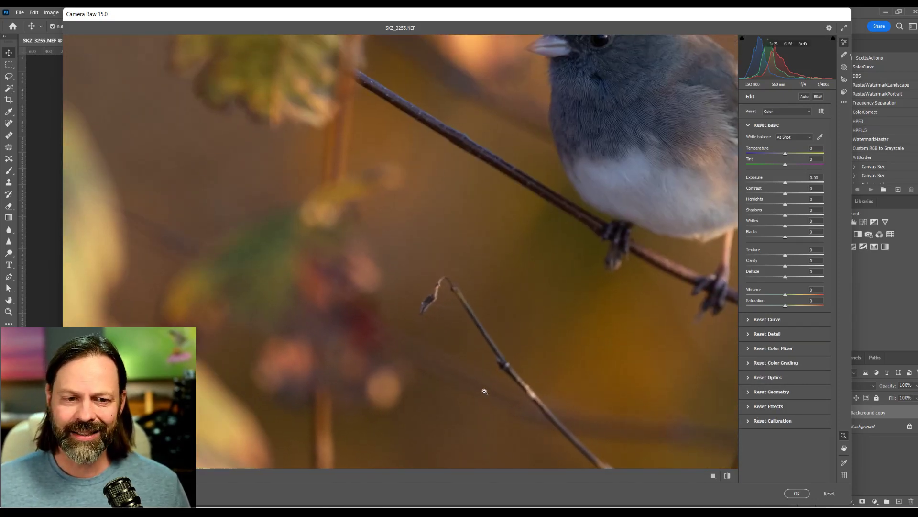
Remove the small distraction near the photo's top-left corner with Content-Aware Remove
scroll(484, 391, down, 2)
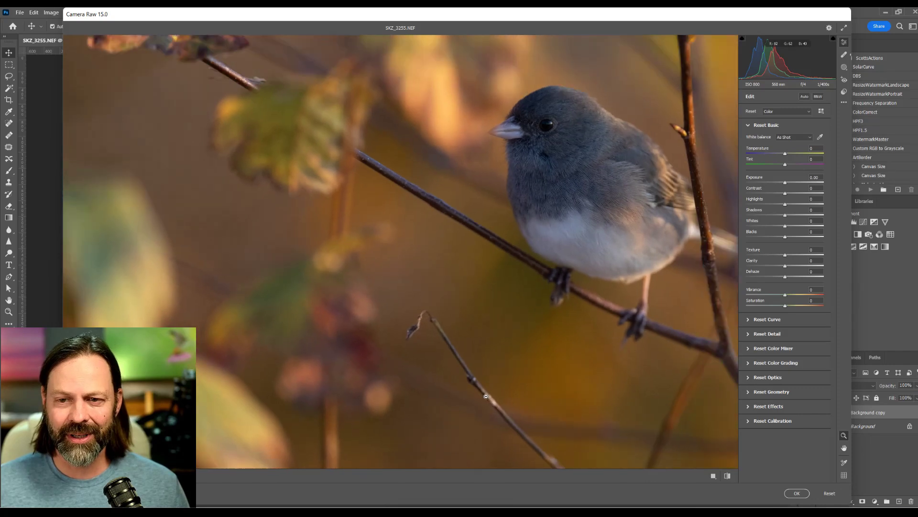
click(845, 68)
click(844, 54)
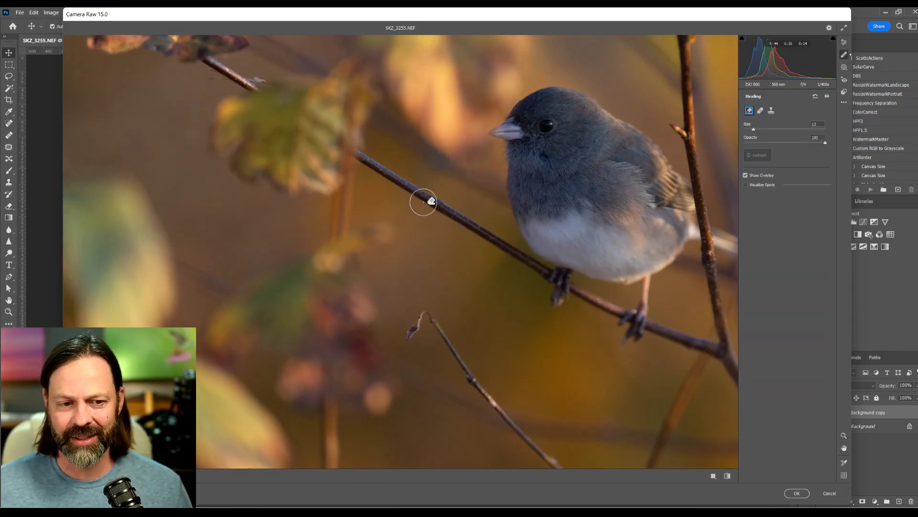
scroll(491, 293, down, 1)
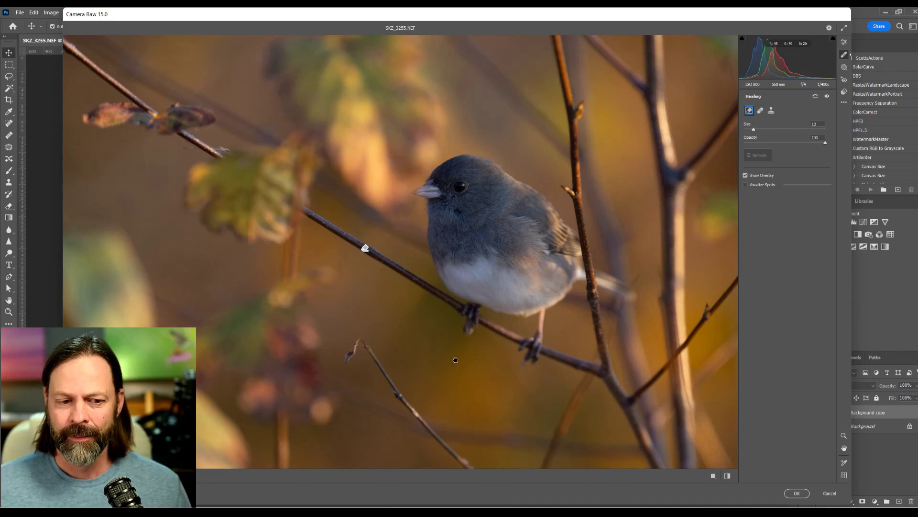
scroll(457, 349, down, 2)
scroll(446, 347, down, 1)
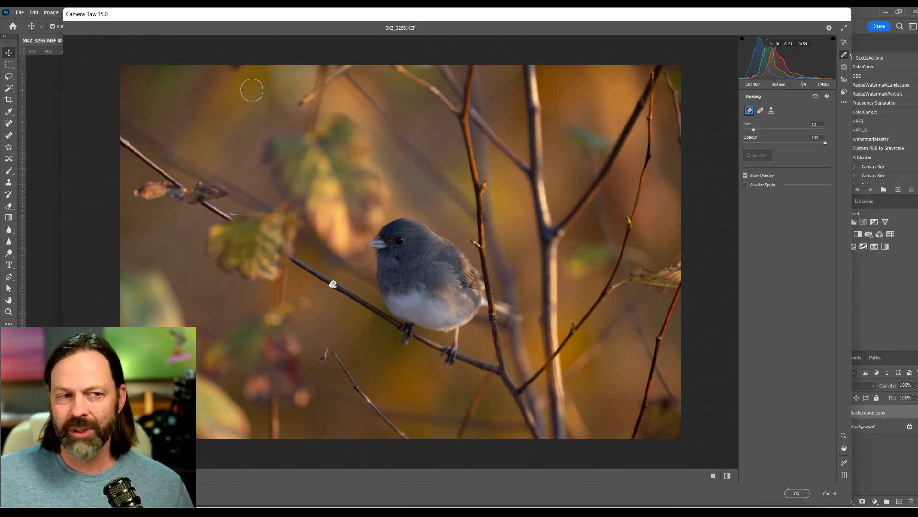
drag(242, 74, 237, 67)
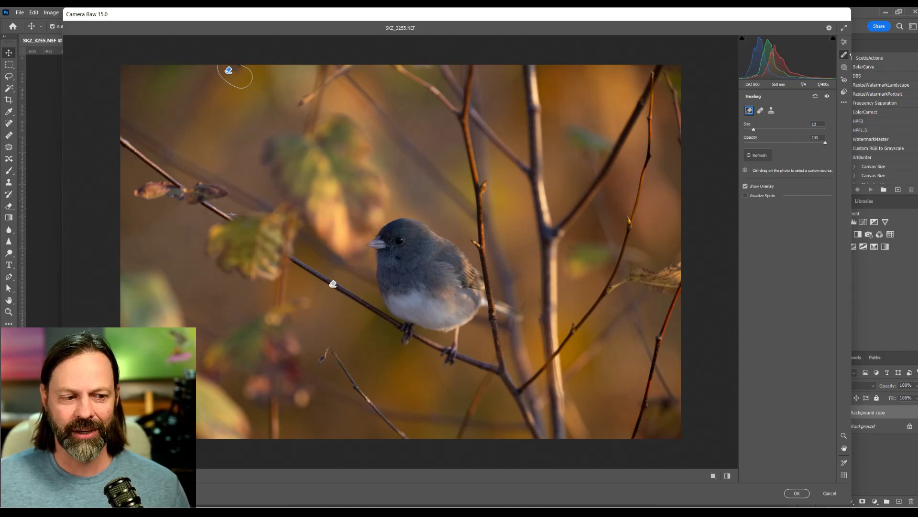
Remove the stray stem at the bottom-left edge and zoom to fit the whole photo
drag(271, 402, 276, 424)
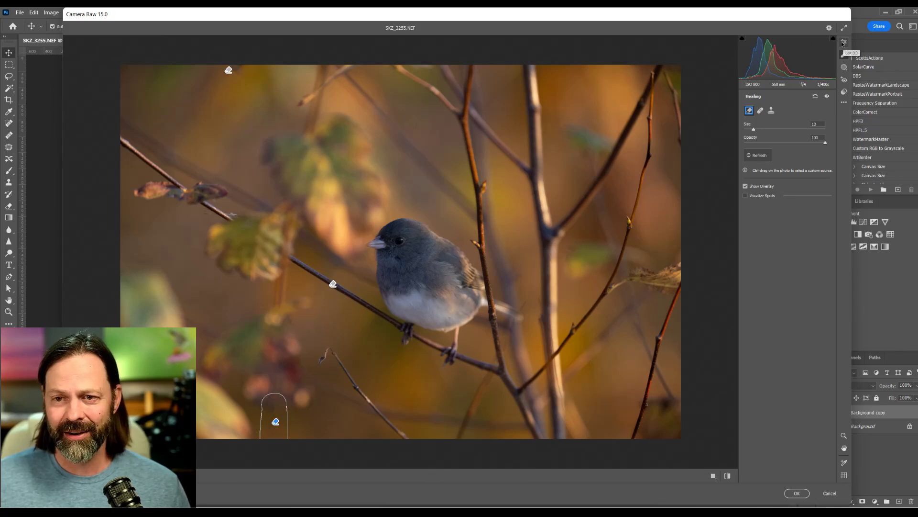
click(844, 42)
scroll(335, 360, up, 3)
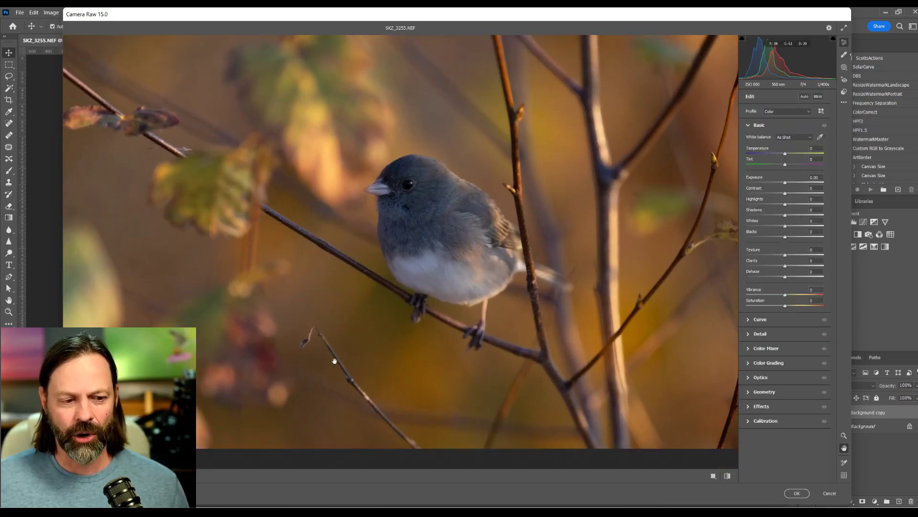
alt+click(331, 371)
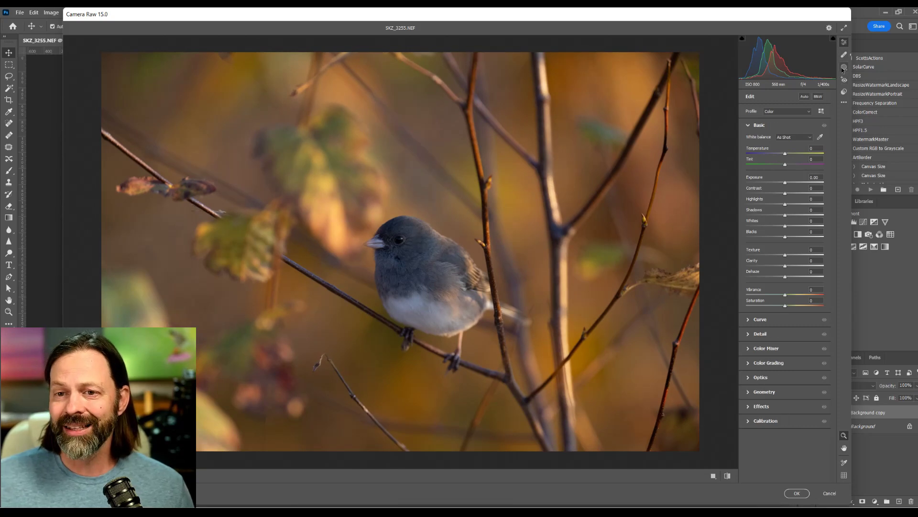
Open the masking tools to show the new-mask choices
click(843, 67)
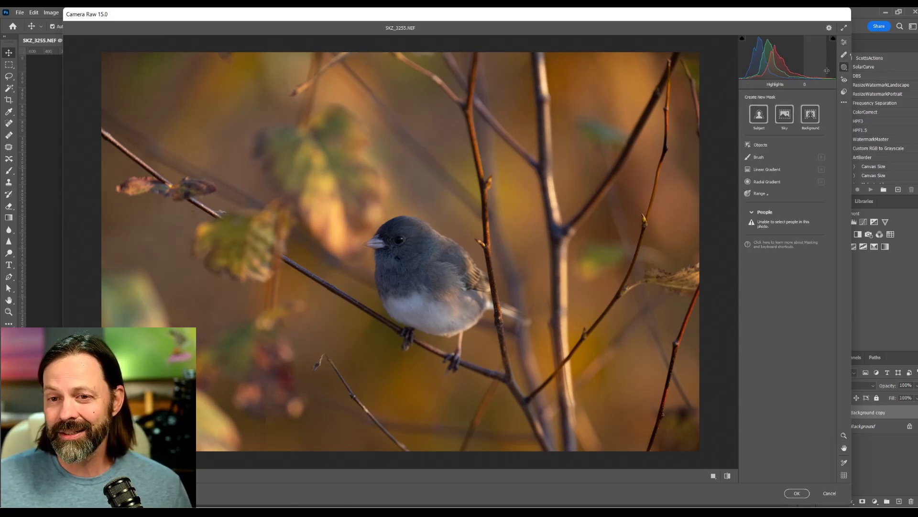
Reopen the Healing panel with H and switch the brush to Heal mode
key(h)
click(760, 110)
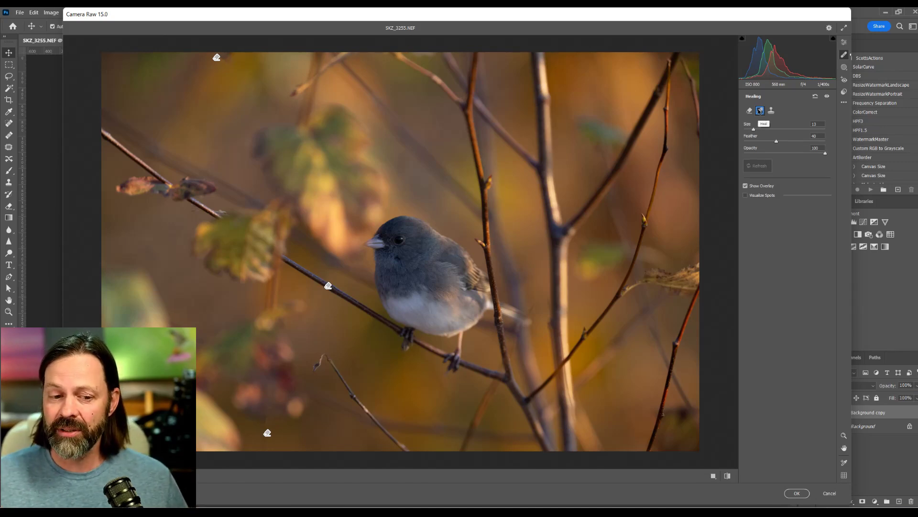